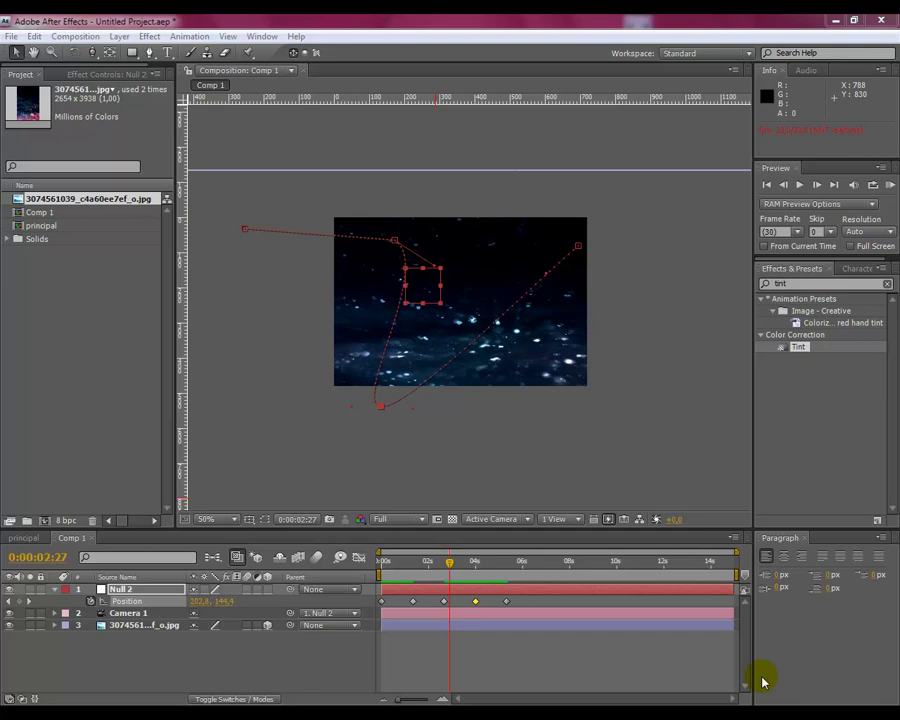
Step: Delete all of Null 2's Position keyframes and return the playhead to 0:00:00:00
left_click_drag(513, 607, 355, 607)
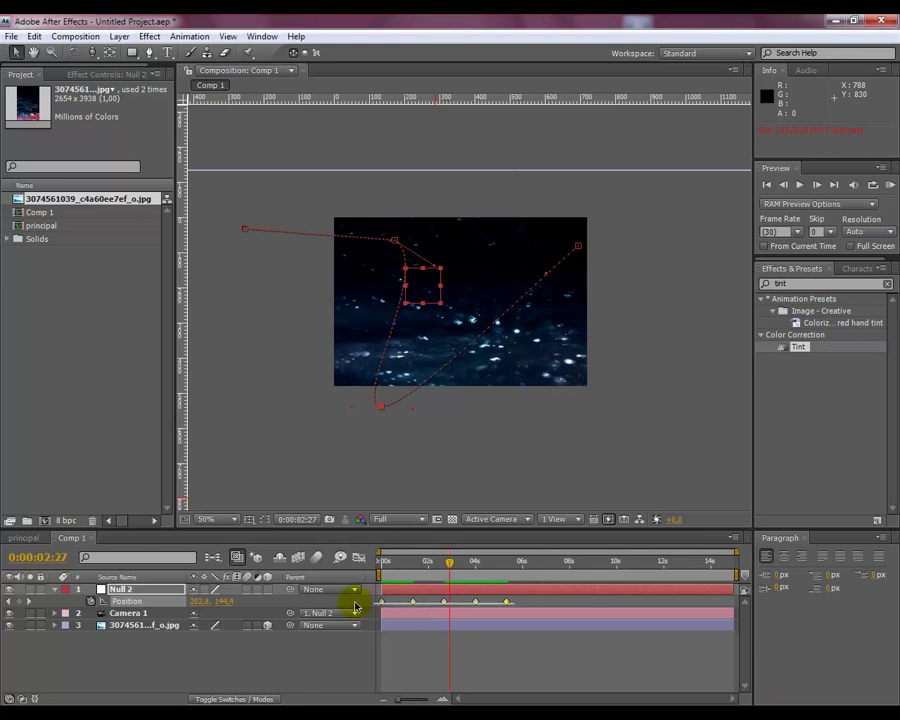
key("Delete")
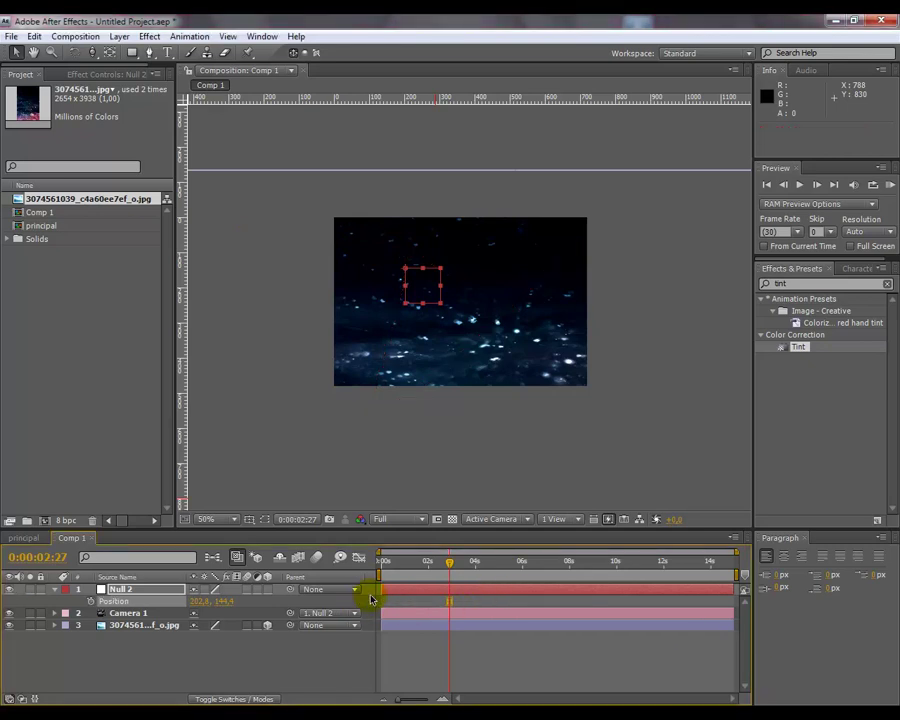
left_click_drag(434, 572, 384, 562)
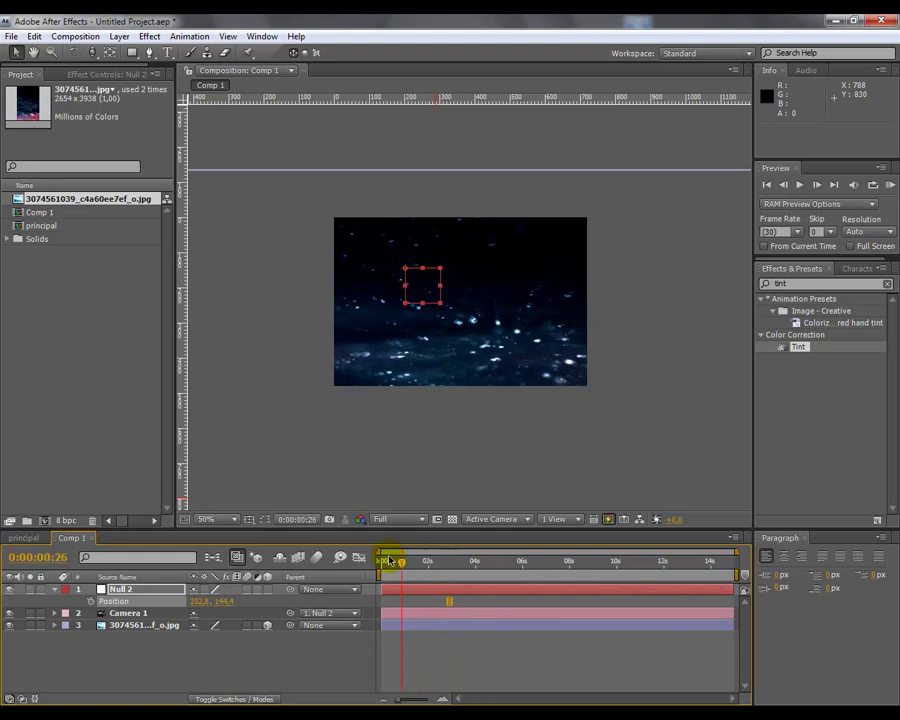
Step: Collapse Null 2's Position property, then select Camera 1 and Null 2 in turn
left_click(56, 590)
left_click(100, 640)
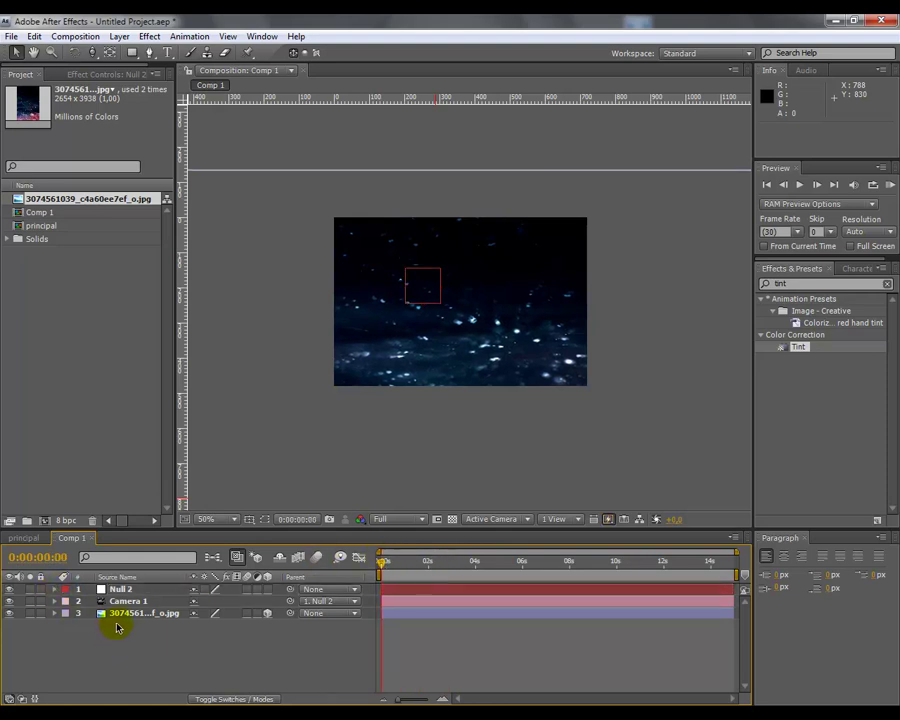
left_click(219, 560)
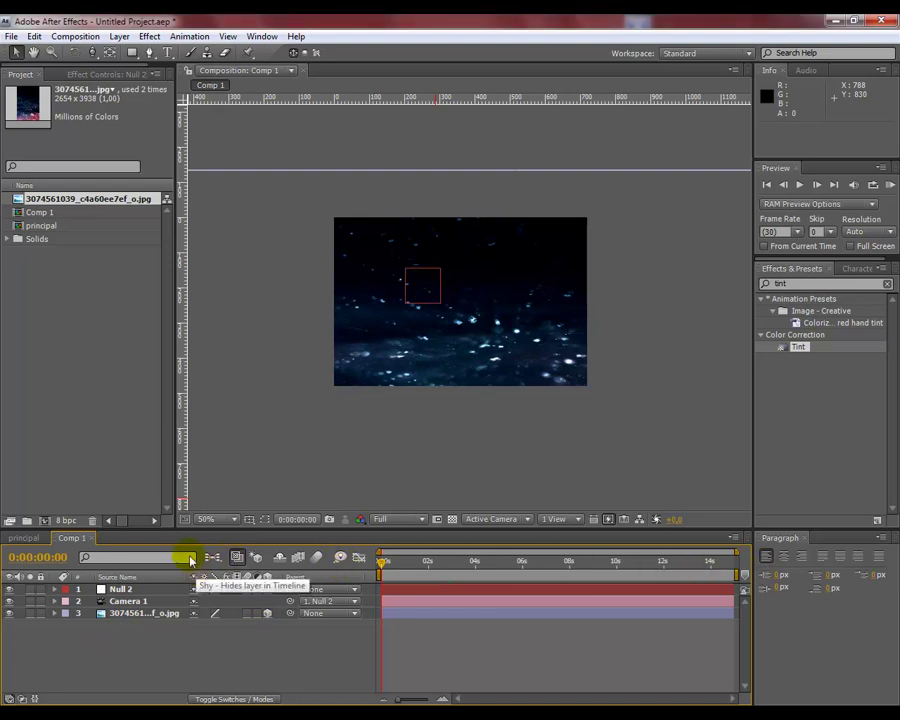
left_click(128, 603)
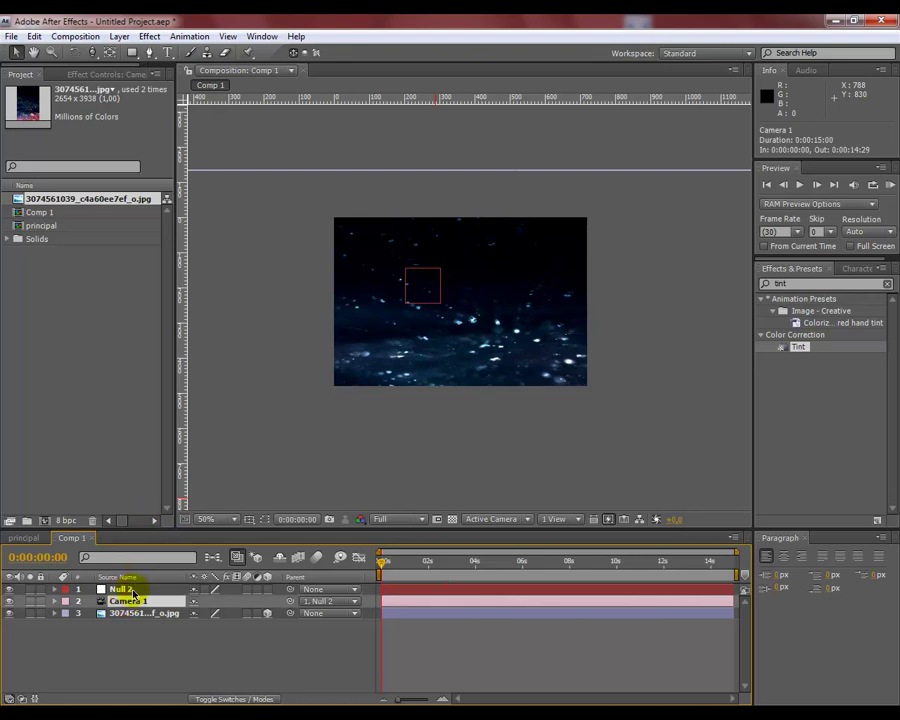
left_click(133, 591)
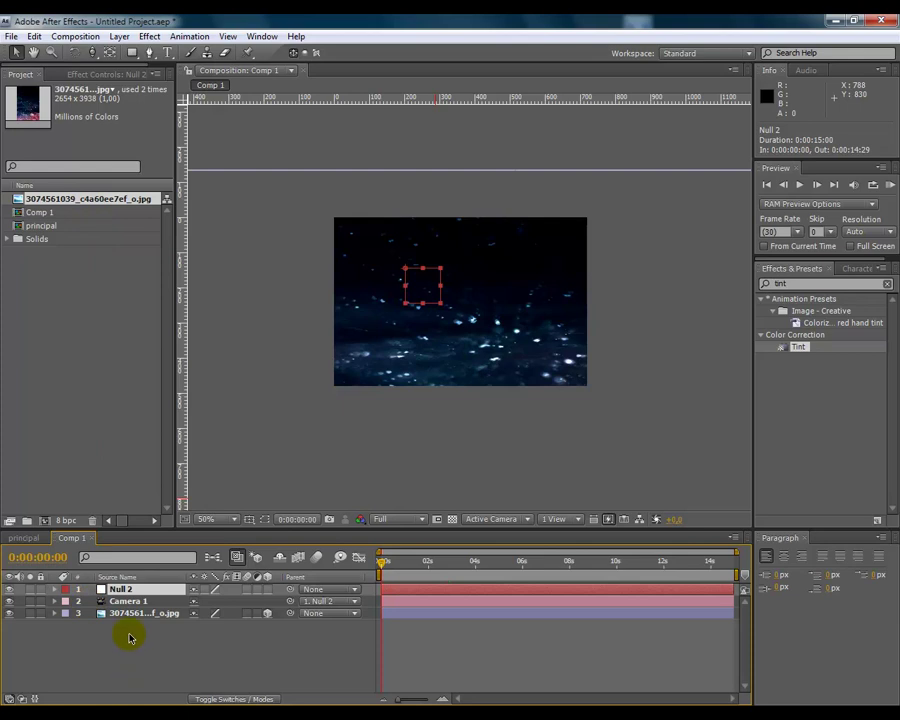
left_click(121, 38)
mouse_move(230, 56)
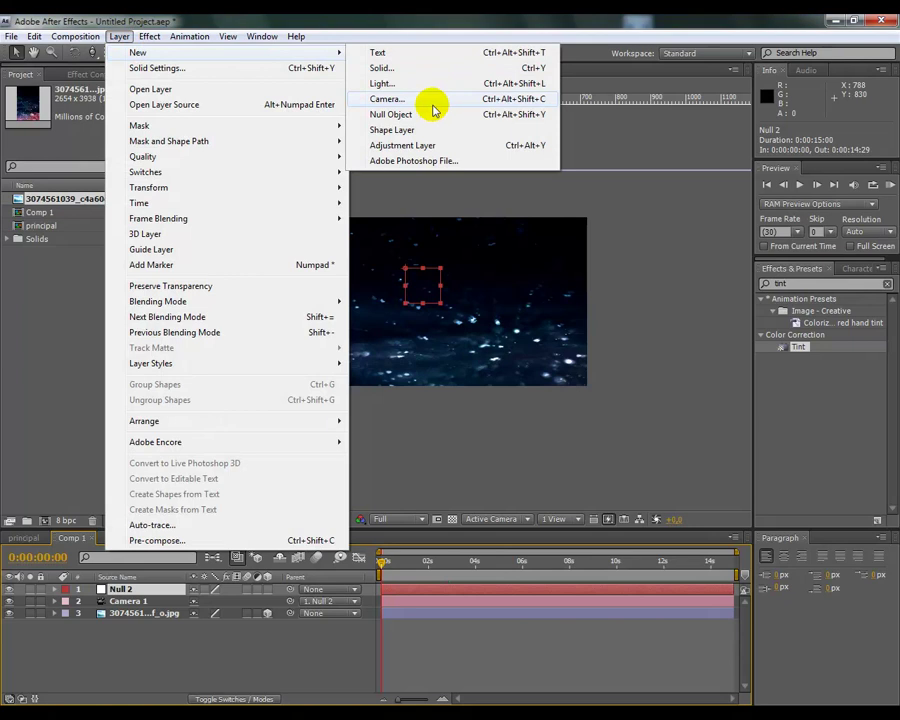
left_click(430, 100)
left_click(523, 259)
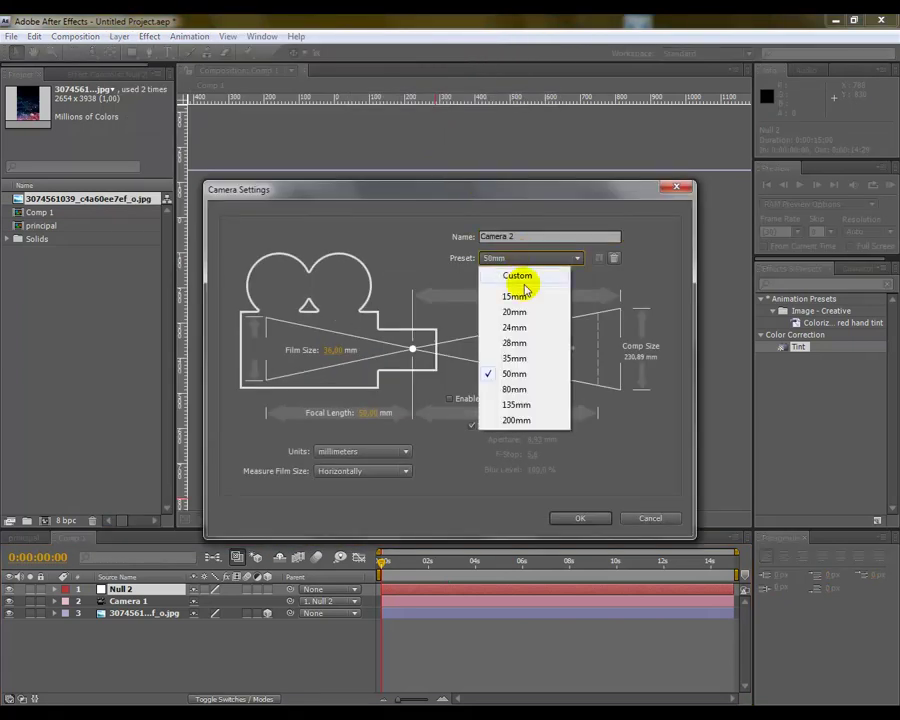
left_click(522, 374)
left_click(652, 520)
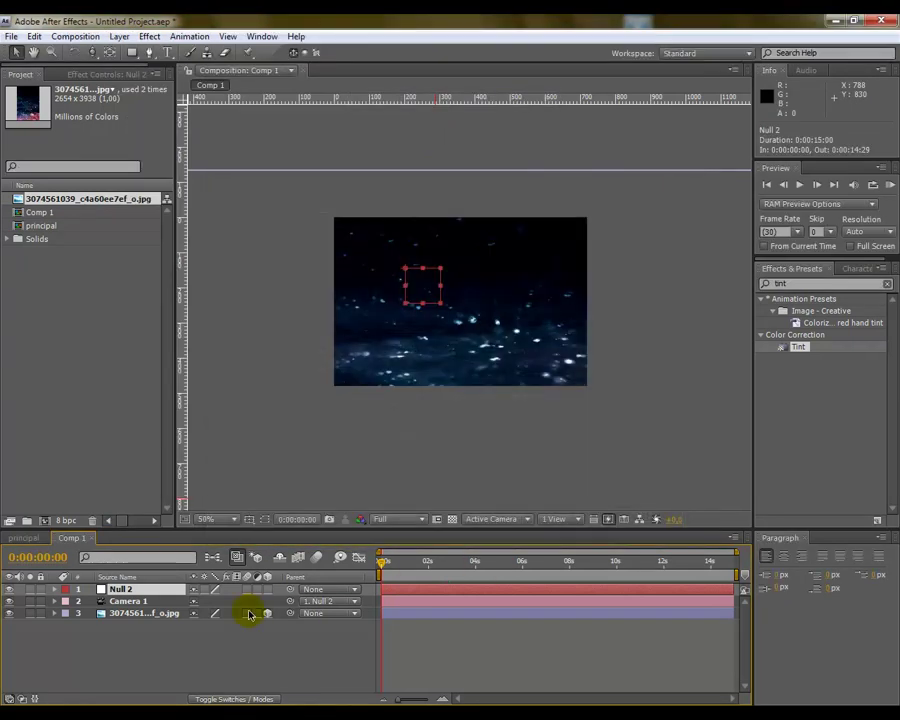
left_click(188, 624)
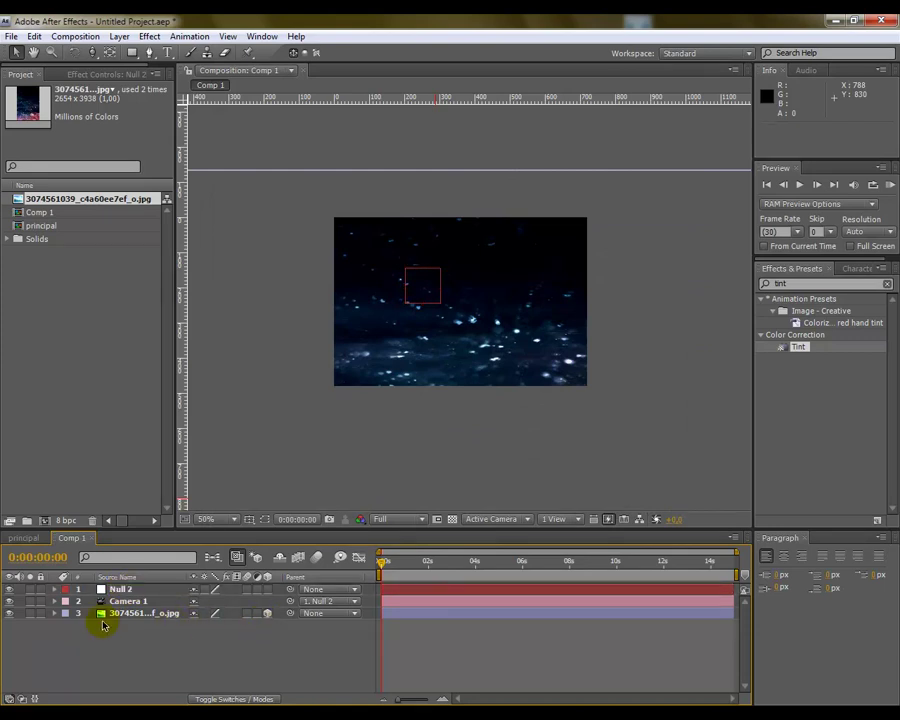
left_click(115, 36)
mouse_move(290, 54)
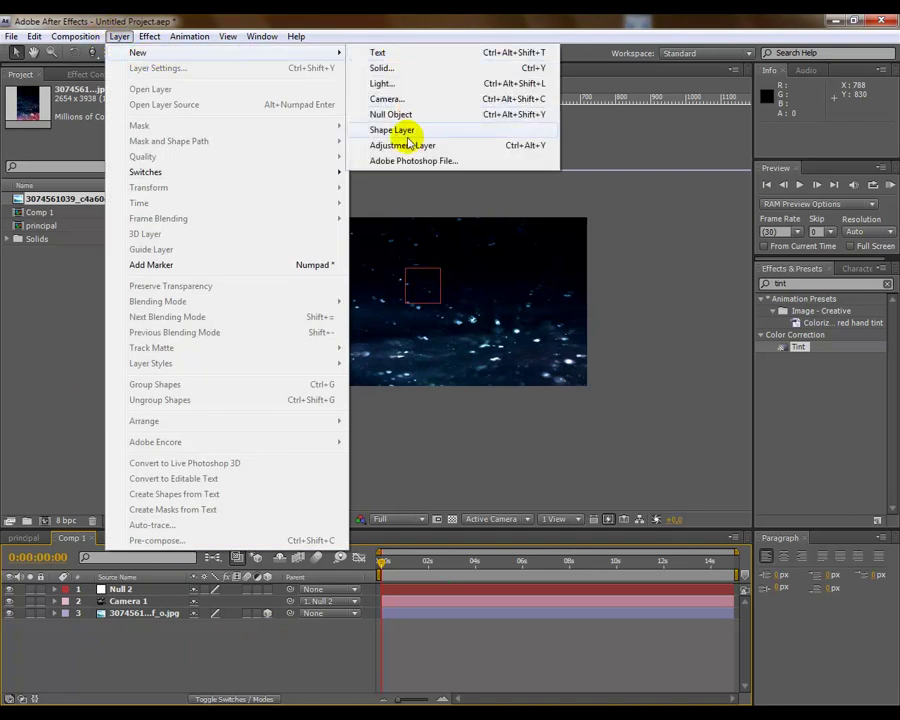
left_click(80, 400)
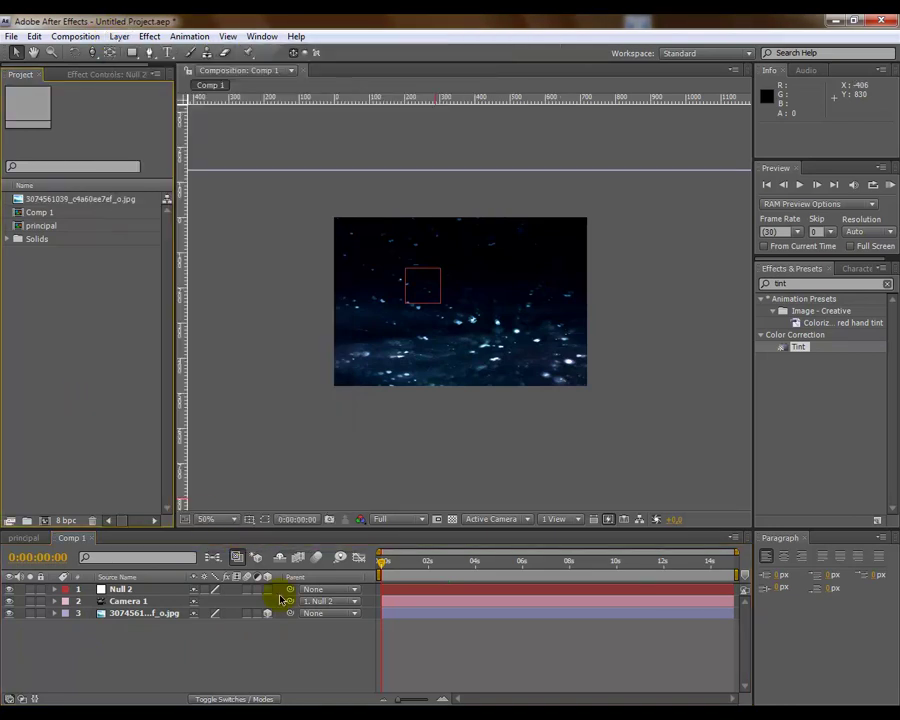
left_click_drag(290, 601, 131, 592)
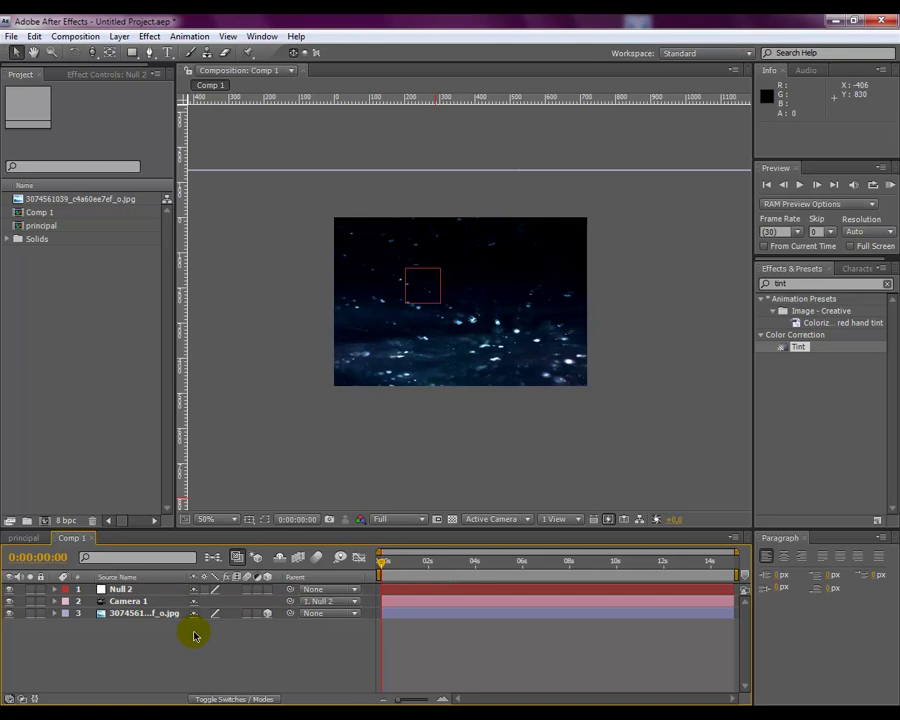
left_click(155, 591)
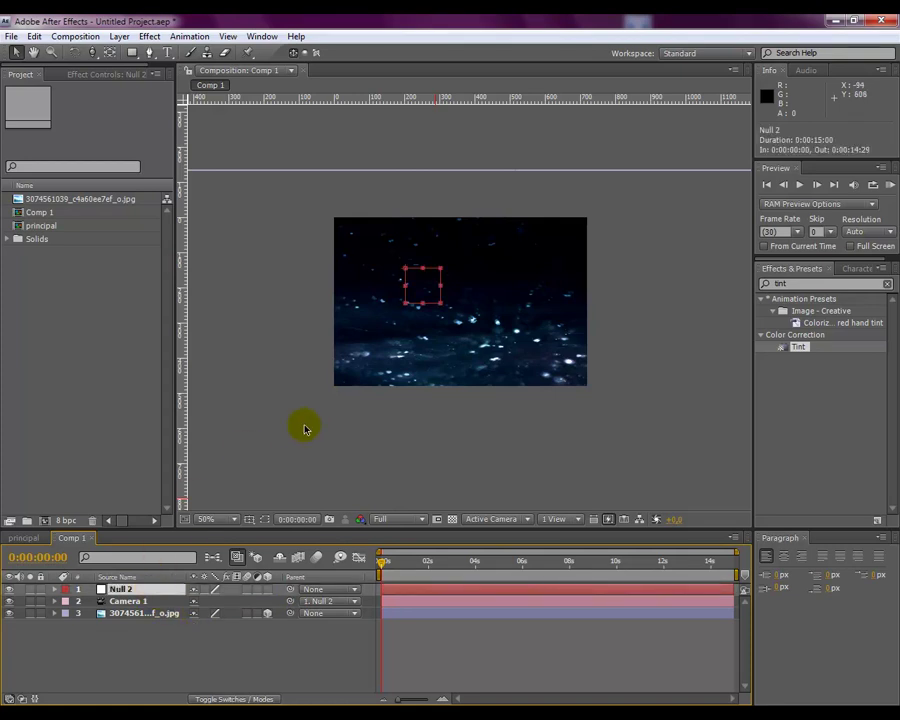
Step: Drag Null 2 outside the frame to the upper left, around -257.2, 24.4
mouse_move(411, 292)
left_mouse_down()
mouse_move(577, 251)
mouse_move(394, 371)
mouse_move(393, 295)
mouse_move(595, 381)
mouse_move(482, 390)
mouse_move(370, 360)
mouse_move(320, 310)
mouse_move(295, 251)
mouse_move(250, 248)
left_mouse_up()
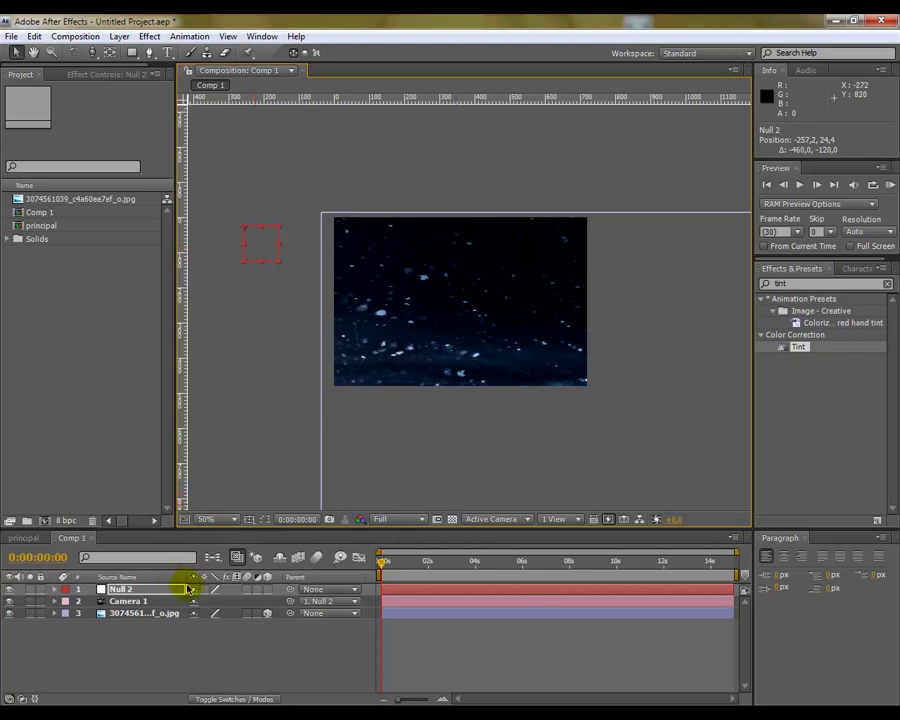
Step: Keyframe Null 2's Position at 0:00:00:00 and at 0:00:01:10, bringing it onto the starry image
left_click(122, 590)
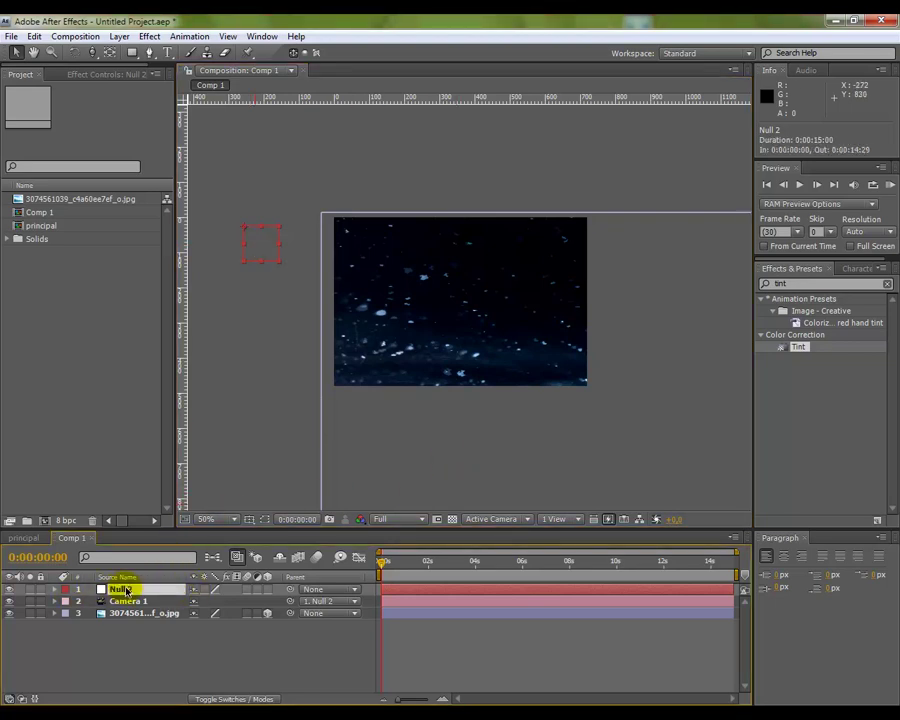
key("p")
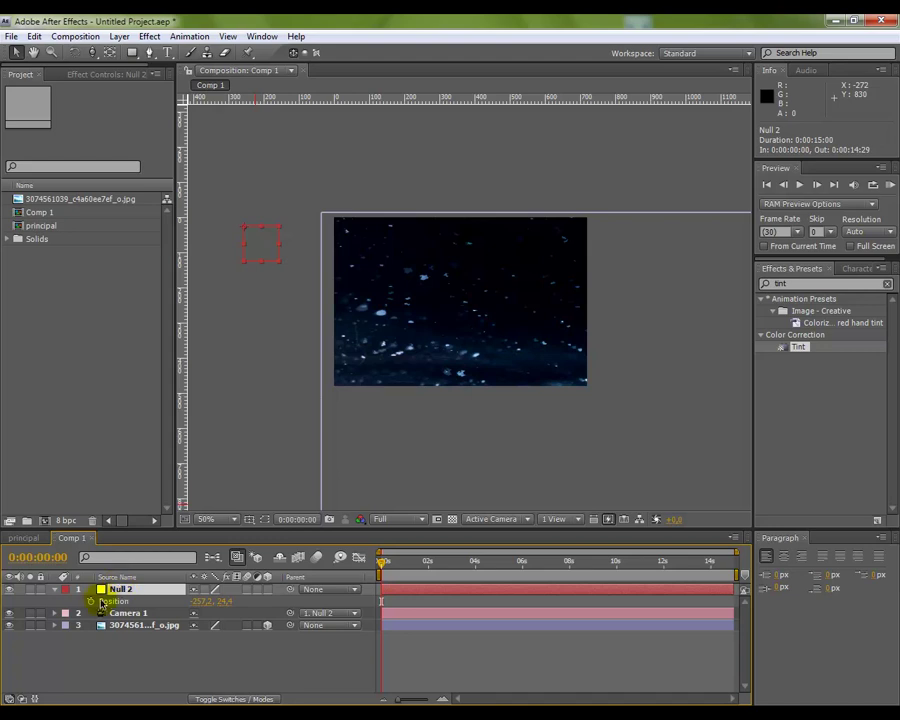
left_click(93, 602)
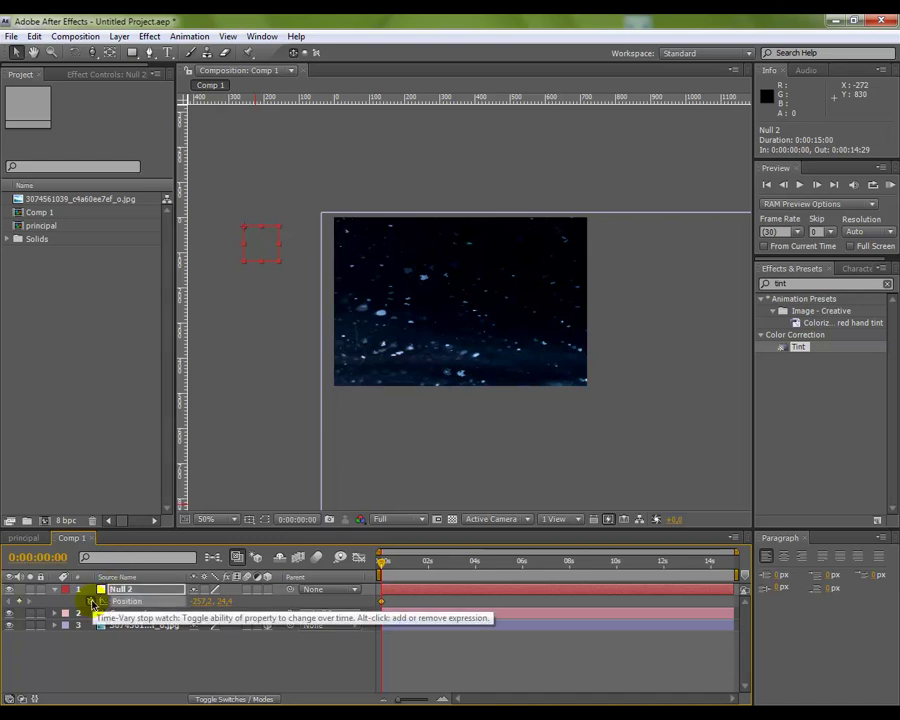
left_click(403, 570)
left_click_drag(404, 571, 412, 569)
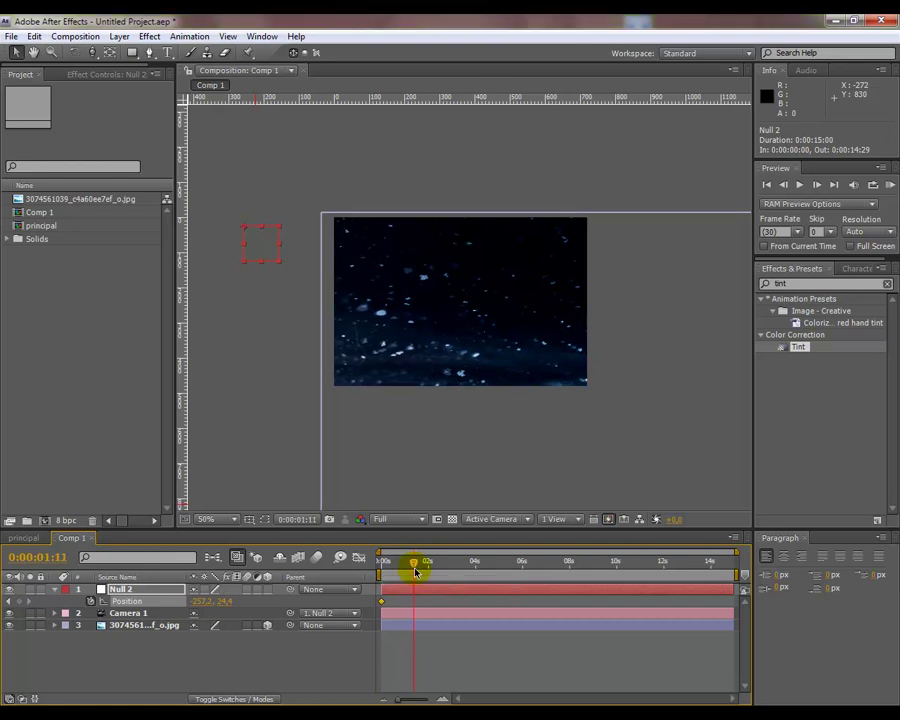
left_click_drag(261, 245, 443, 298)
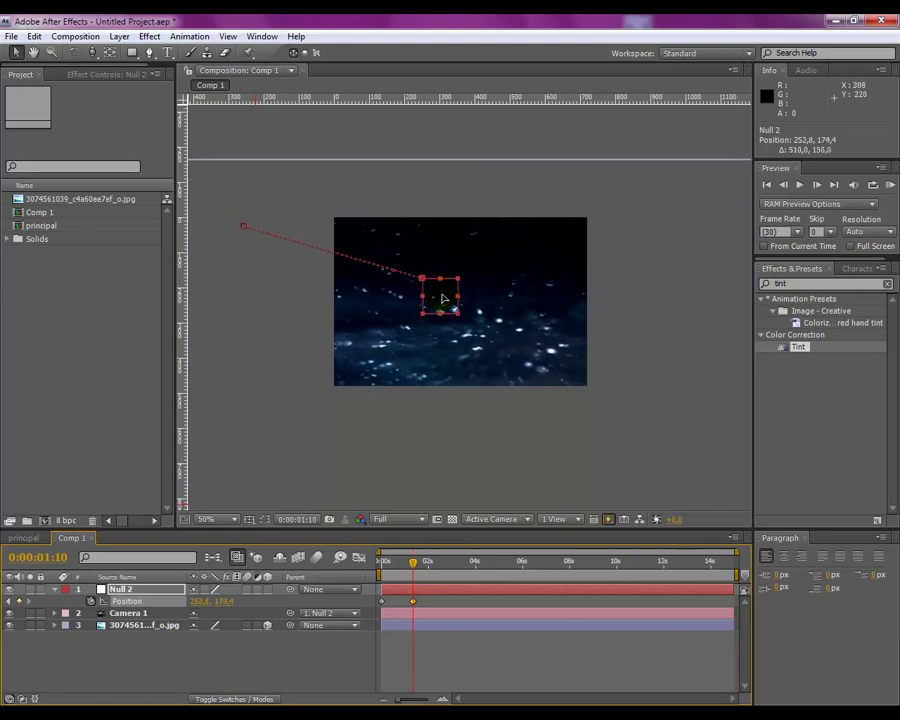
Step: Copy Null 2's Position keyframe at 0:00:01:10
left_click(432, 561)
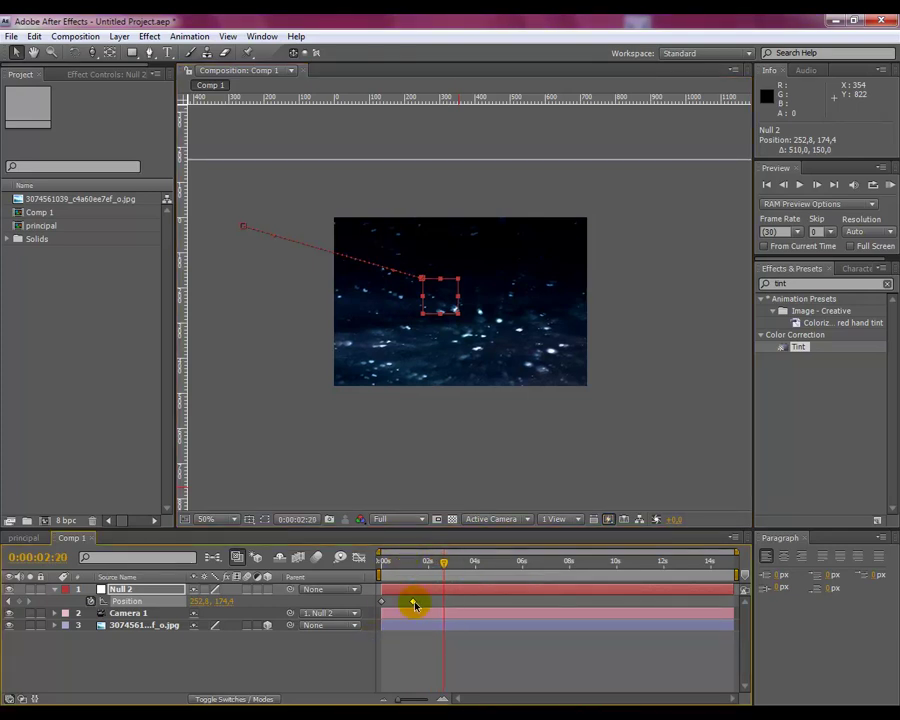
left_click(413, 602)
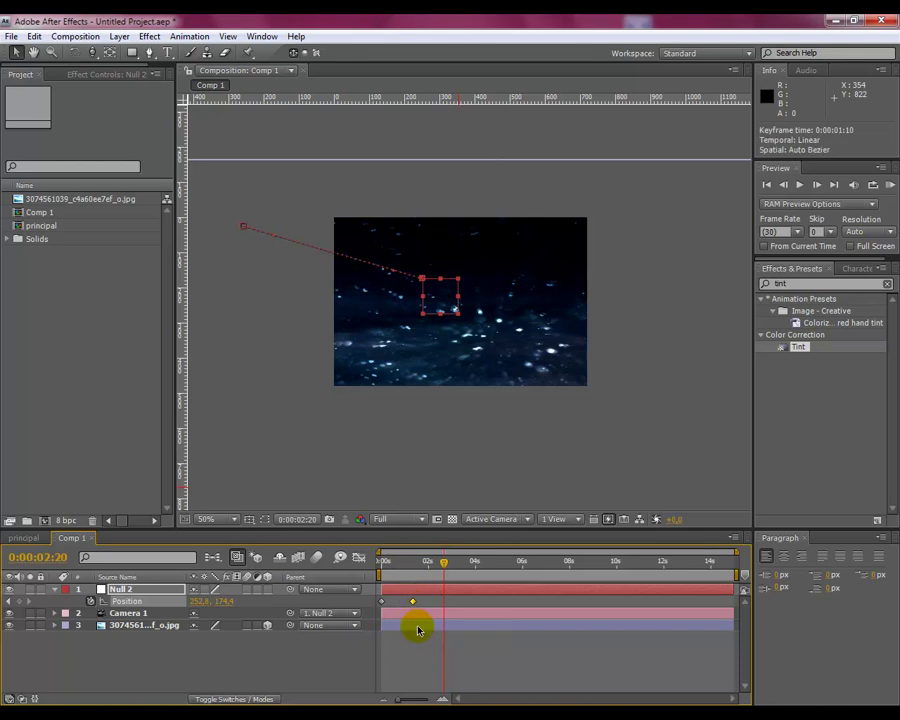
key("ctrl+c")
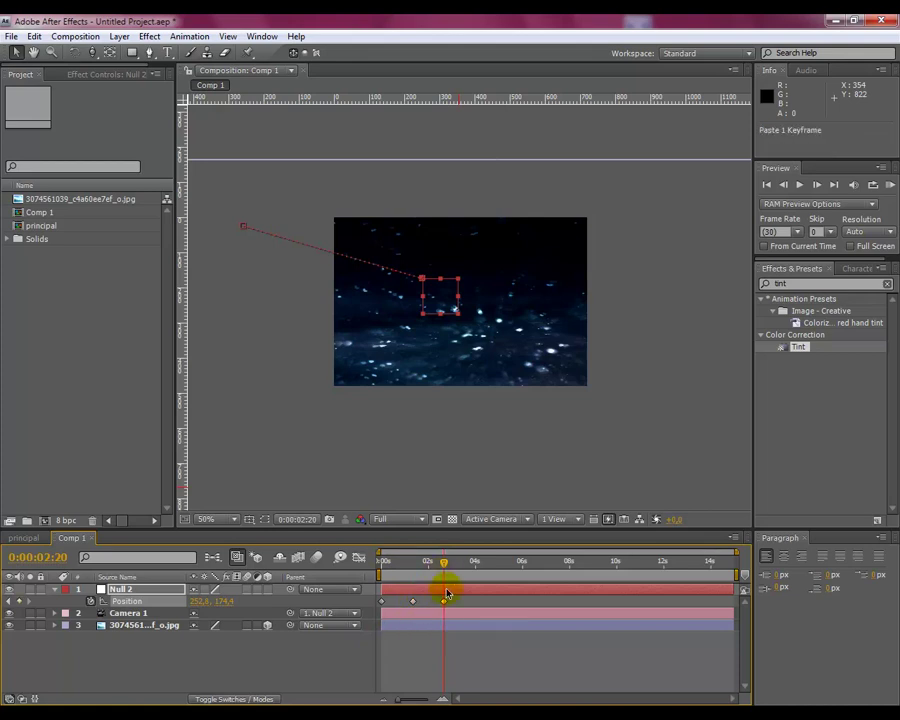
Step: At exactly 0:00:04:00, move Null 2 toward the lower left to -1.2, 420.4
mouse_move(443, 562)
left_mouse_down()
mouse_move(383, 558)
mouse_move(428, 558)
left_mouse_up()
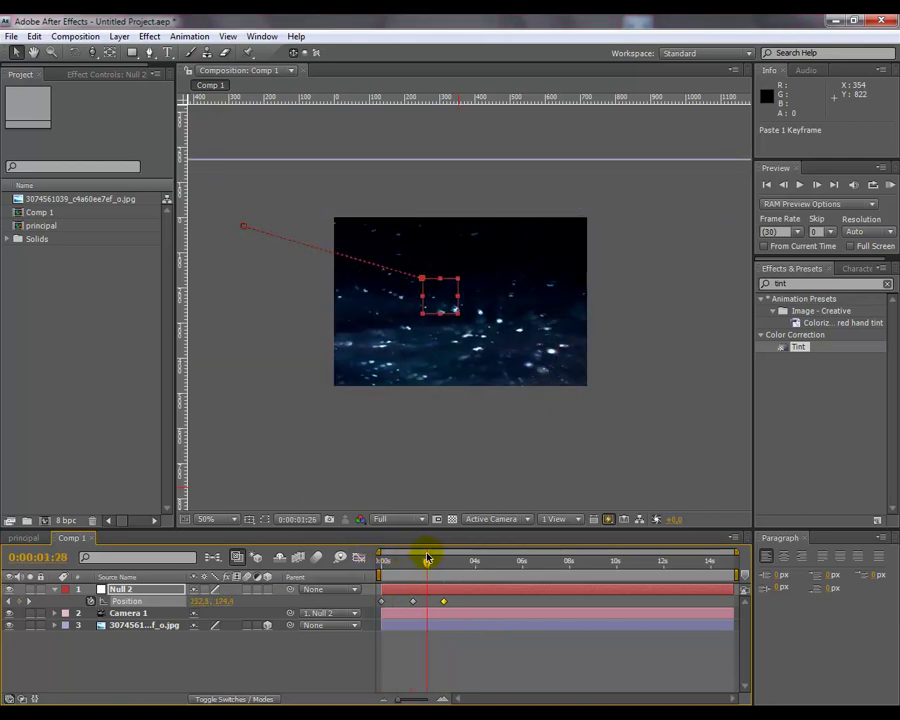
left_click_drag(430, 553, 437, 550)
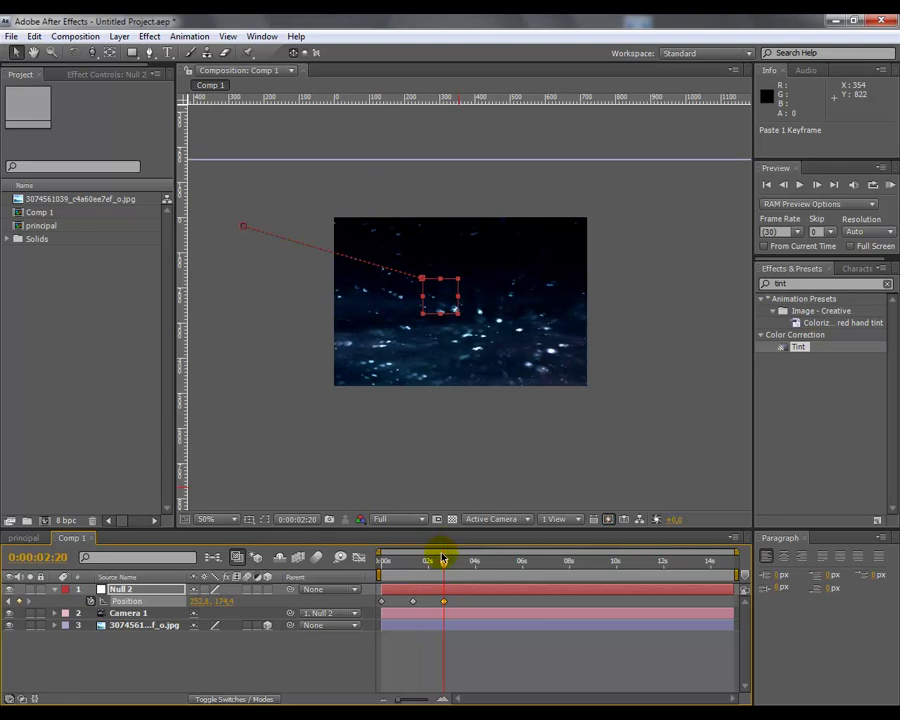
left_click_drag(447, 565, 476, 565)
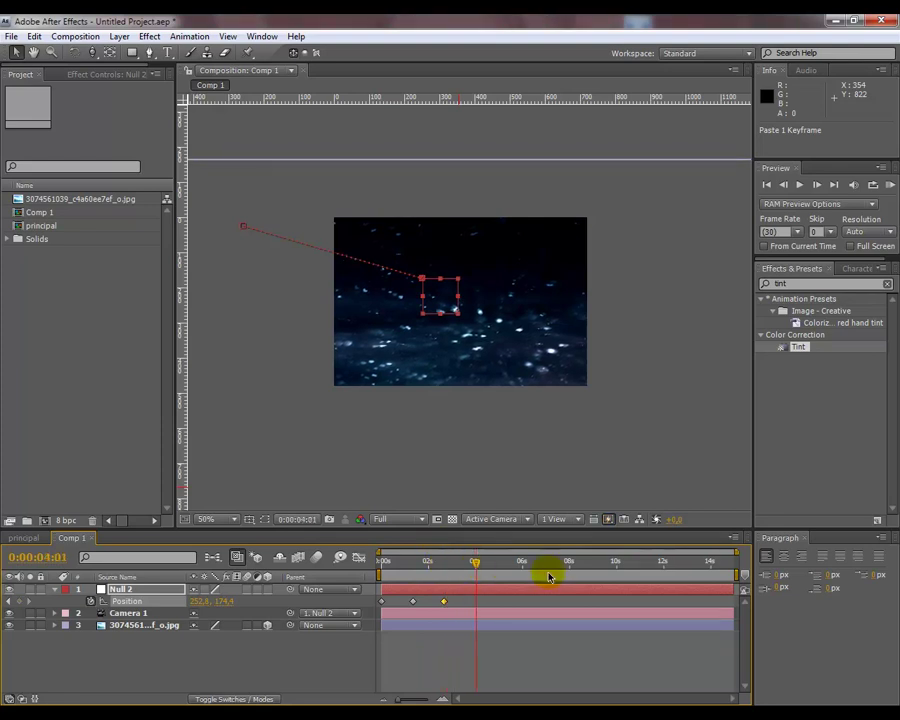
key("Page_Up")
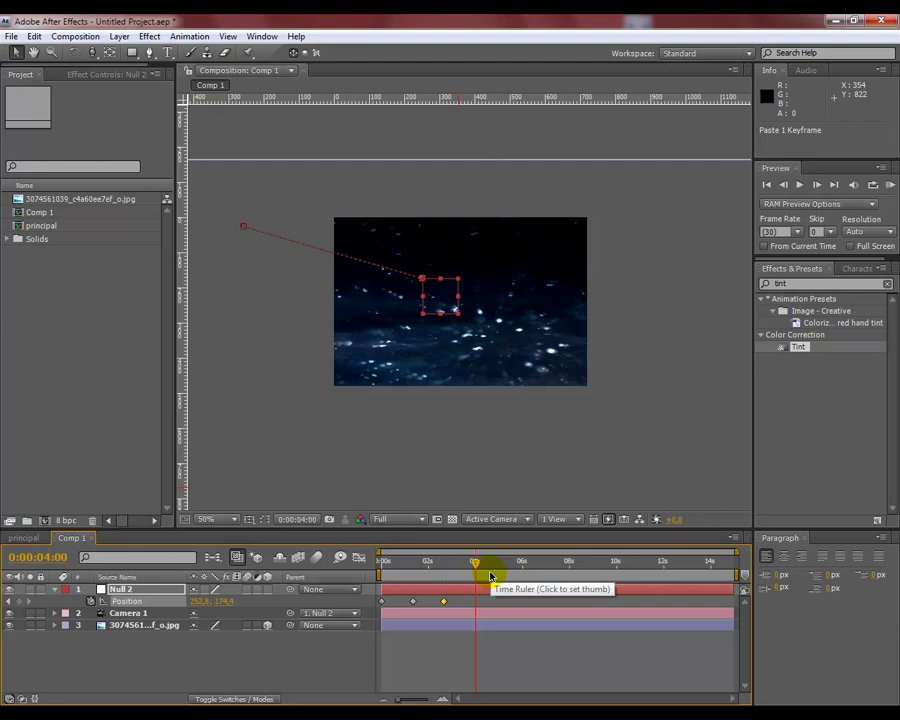
mouse_move(443, 300)
left_mouse_down()
mouse_move(380, 375)
mouse_move(403, 305)
mouse_move(462, 323)
left_mouse_up()
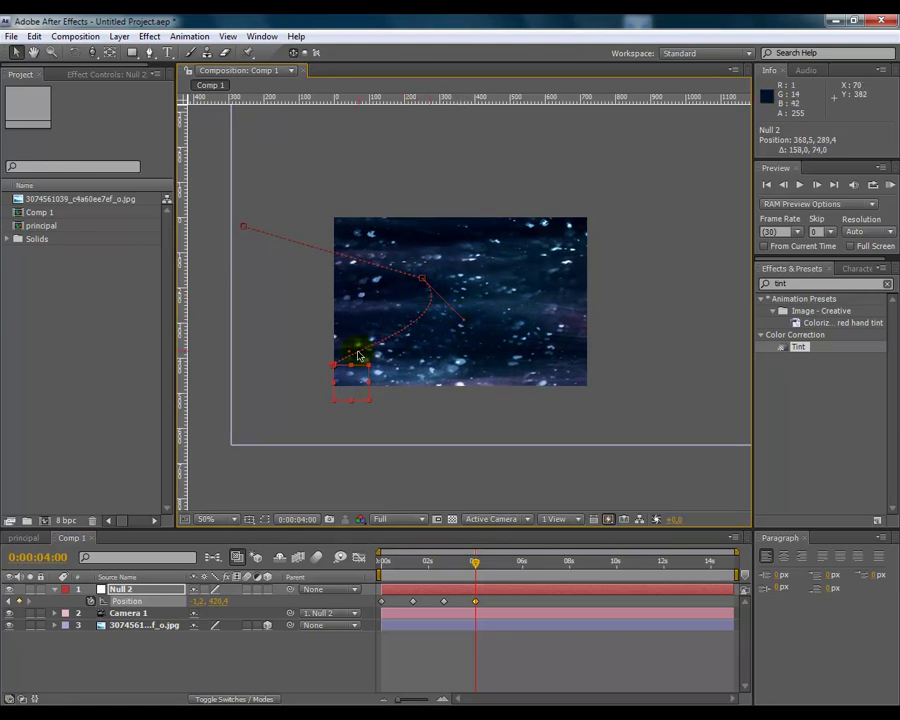
Step: Nudge Null 2 further left at 4s, then paste that keyframe at 0:00:05:10 to hold it
left_click_drag(350, 357, 336, 344)
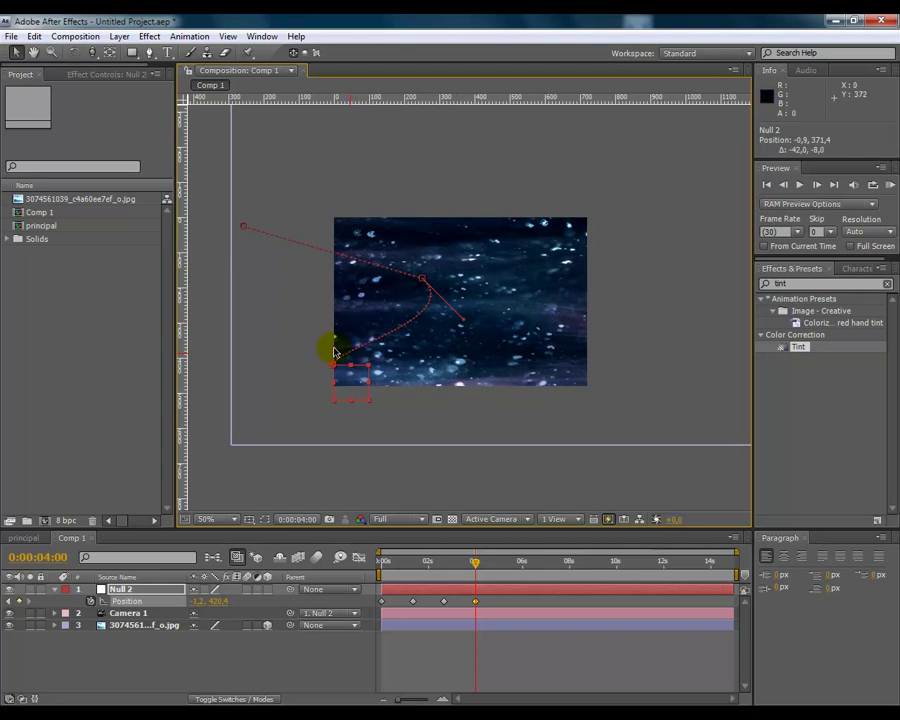
mouse_move(452, 558)
left_mouse_down()
mouse_move(408, 553)
mouse_move(475, 561)
left_mouse_up()
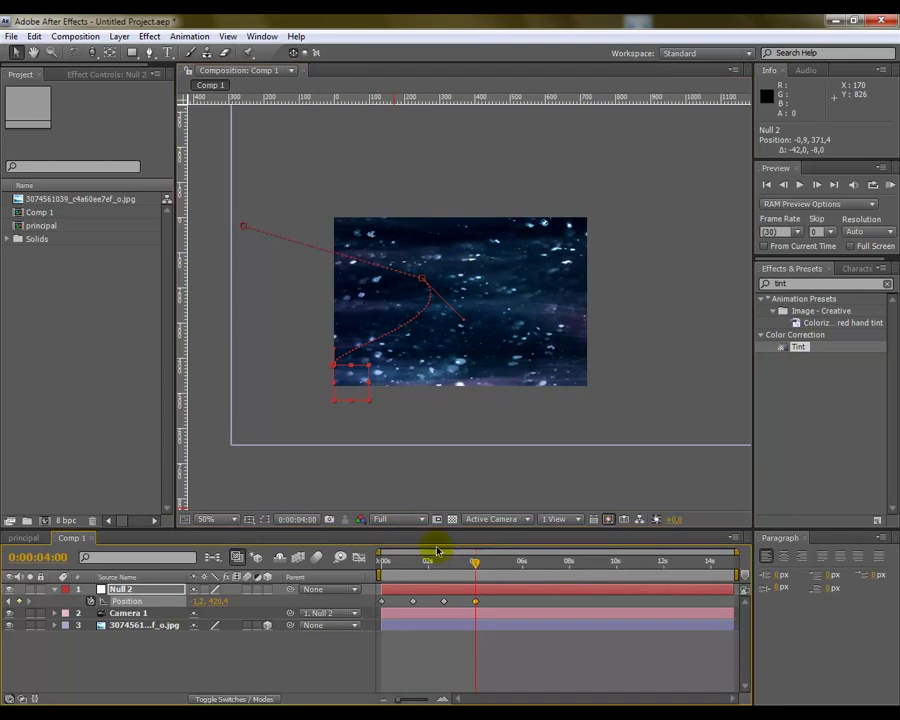
left_click_drag(481, 570, 510, 572)
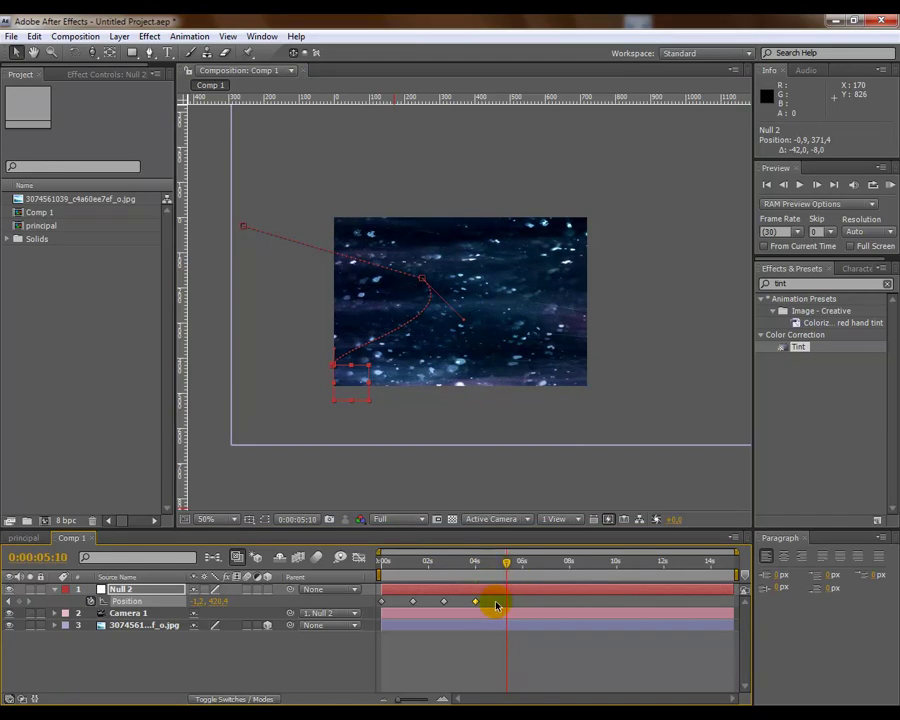
key("ctrl+c")
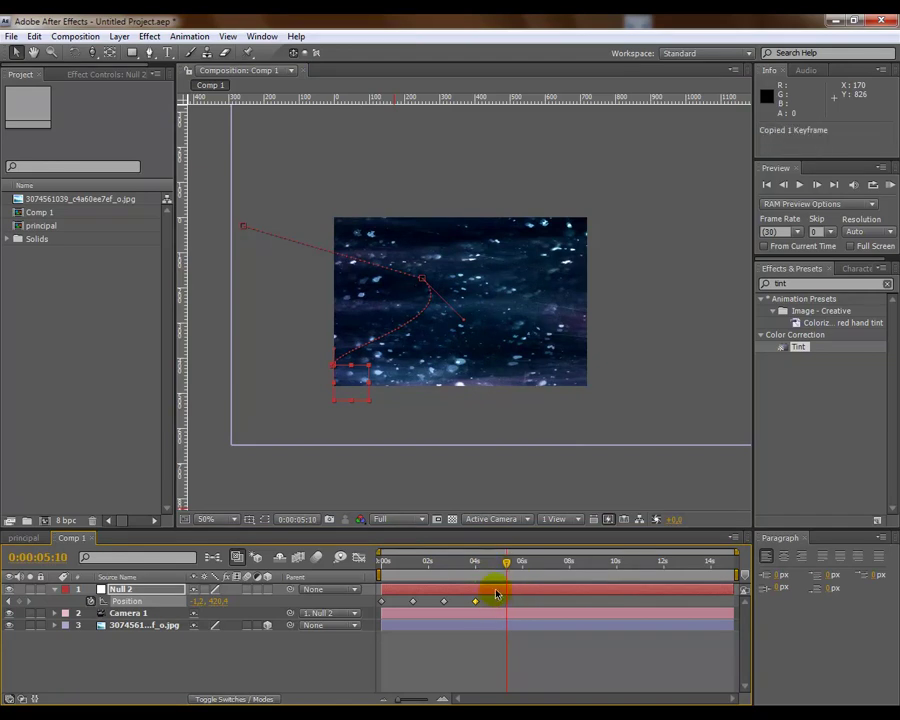
key("ctrl+v")
left_click_drag(506, 566, 419, 550)
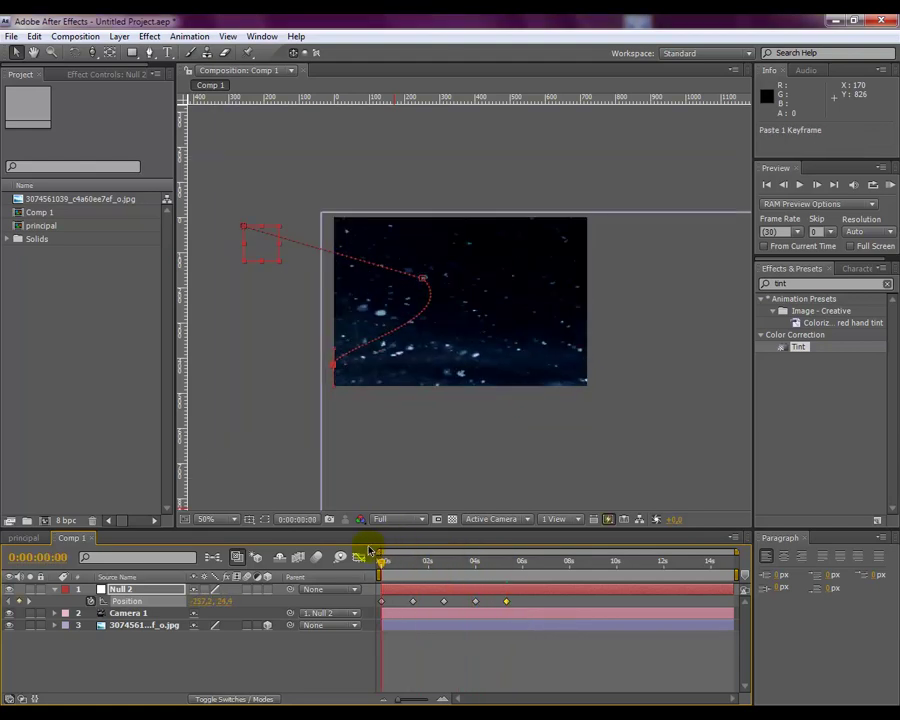
left_click_drag(419, 550, 506, 553)
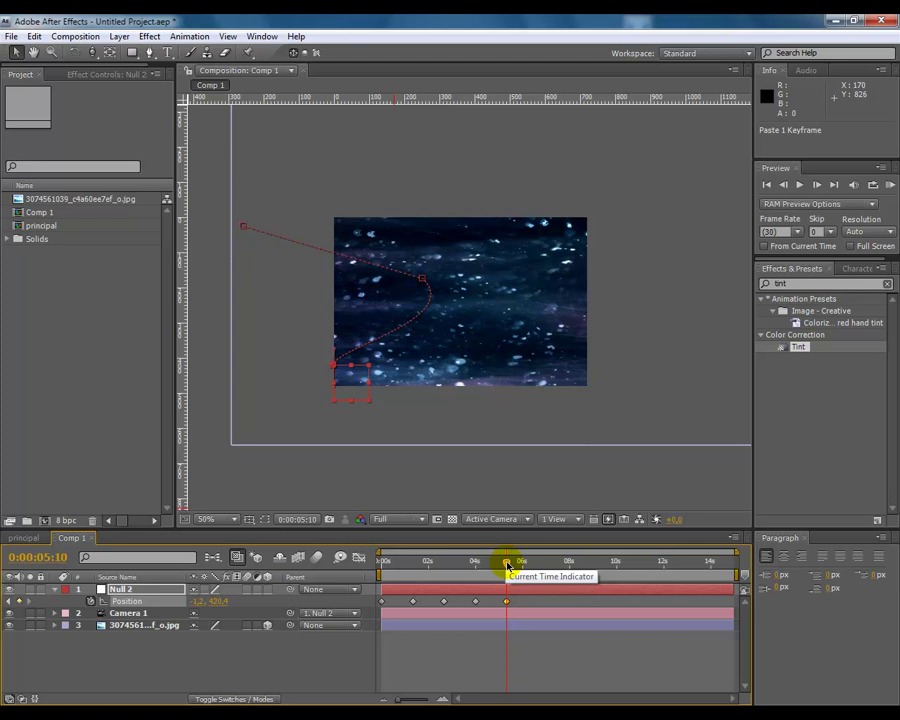
left_click_drag(507, 564, 529, 563)
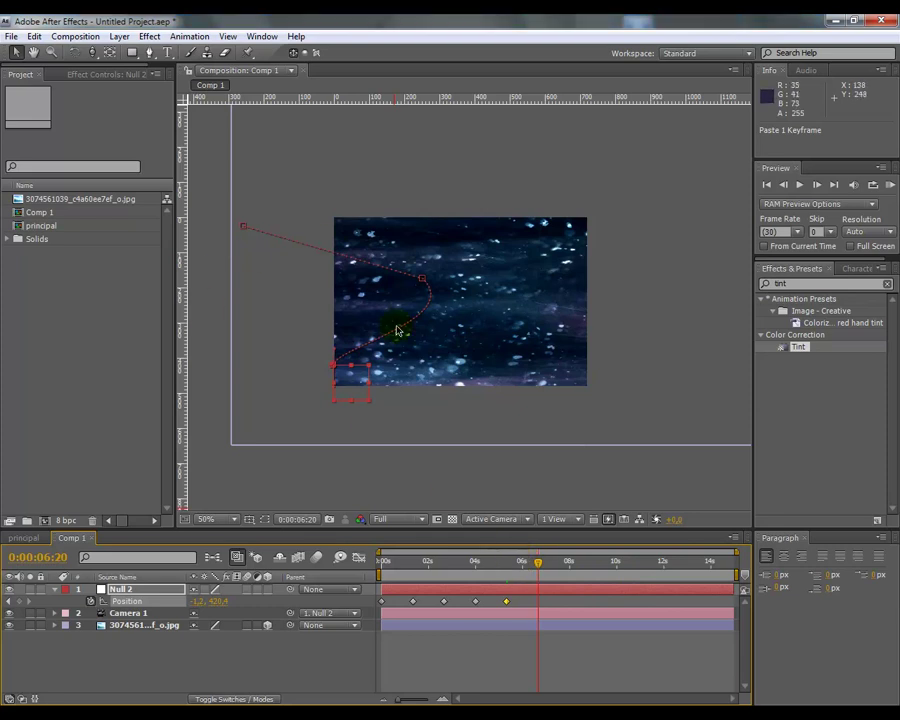
left_click_drag(370, 387, 647, 295)
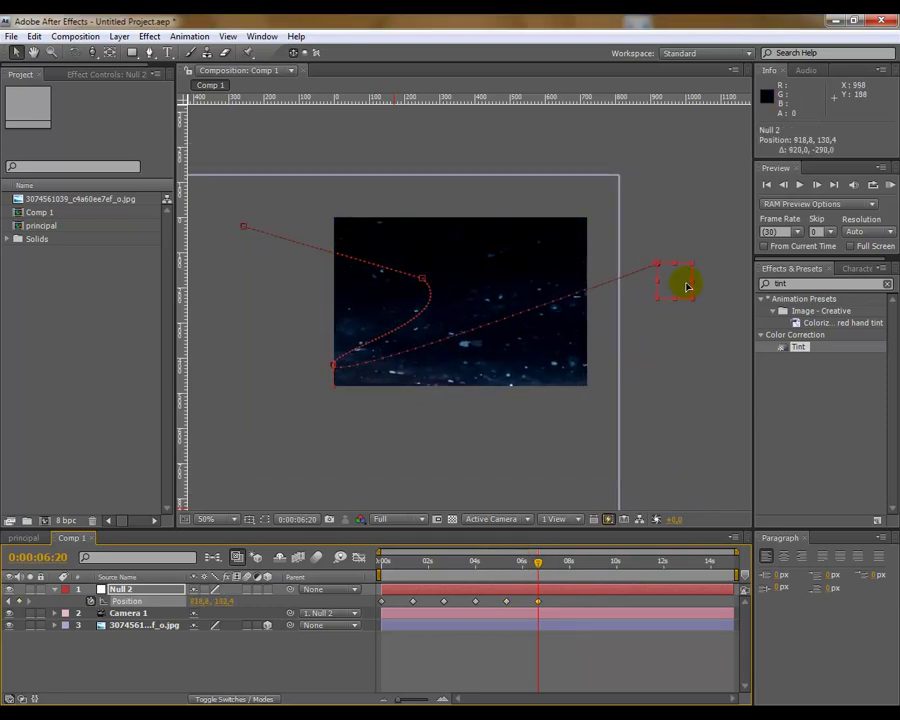
Step: Send Null 2 far to the upper right at 0:00:06:20 and preview the new path
left_click_drag(647, 295, 711, 283)
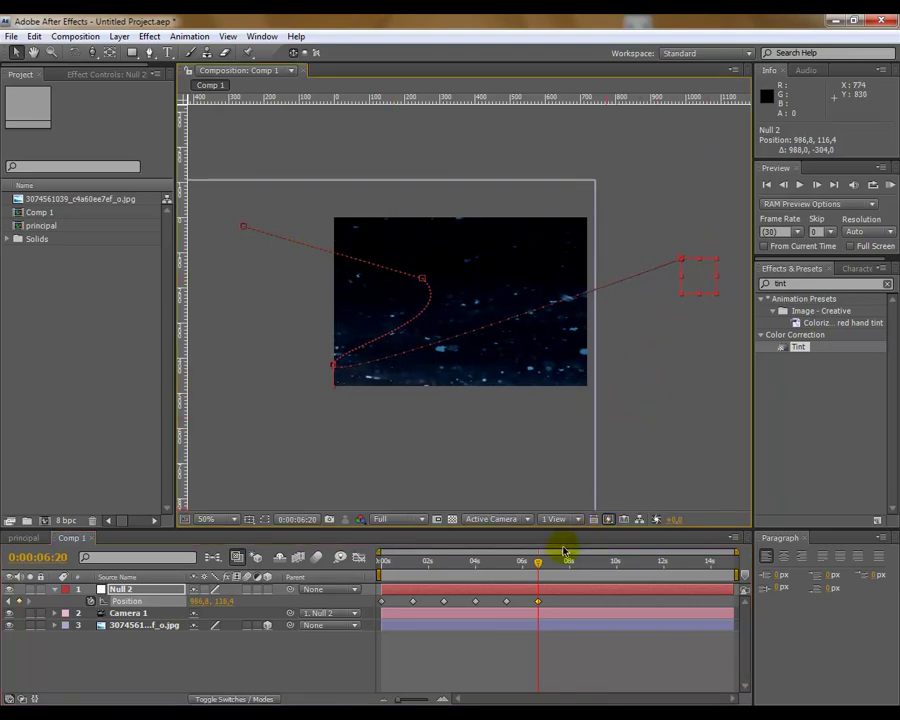
mouse_move(538, 565)
left_mouse_down()
mouse_move(392, 556)
mouse_move(497, 554)
left_mouse_up()
left_click_drag(509, 556, 540, 558)
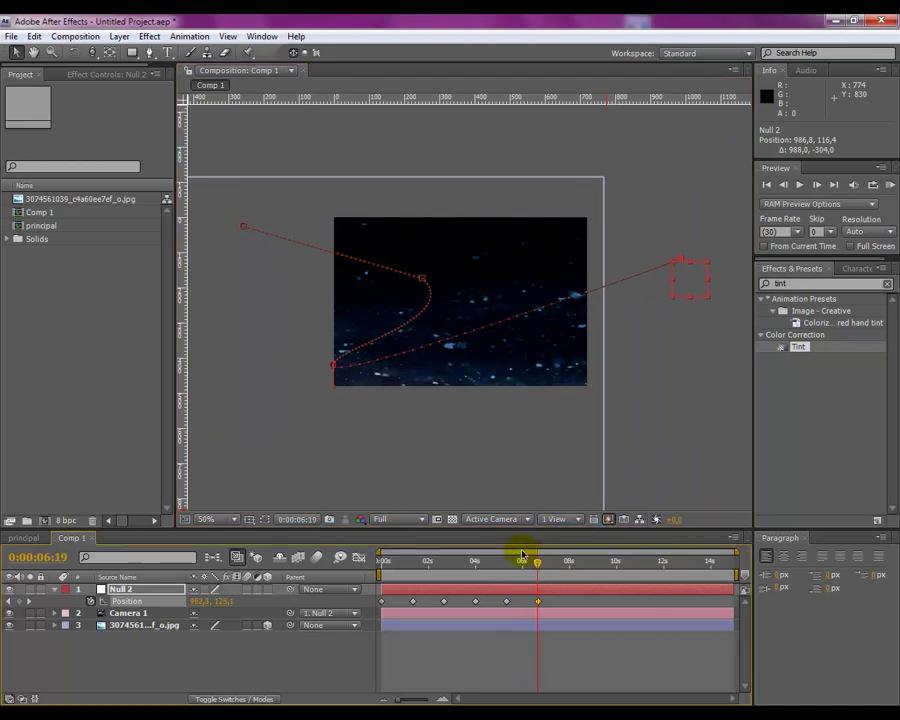
mouse_move(531, 553)
left_mouse_down()
mouse_move(546, 567)
mouse_move(571, 566)
left_mouse_up()
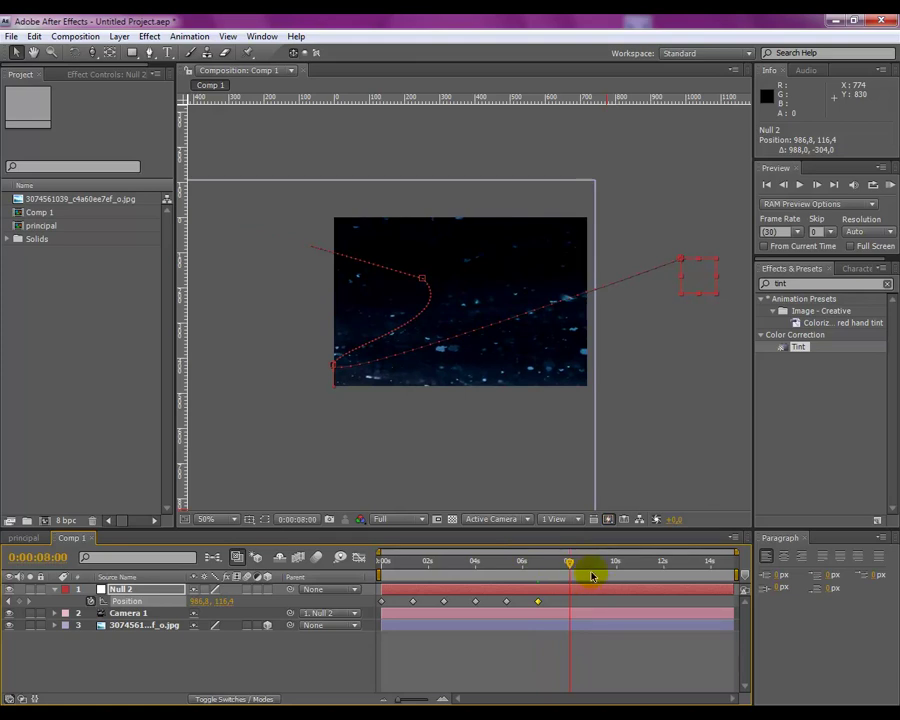
mouse_move(569, 562)
left_mouse_down()
mouse_move(538, 562)
mouse_move(560, 562)
left_mouse_up()
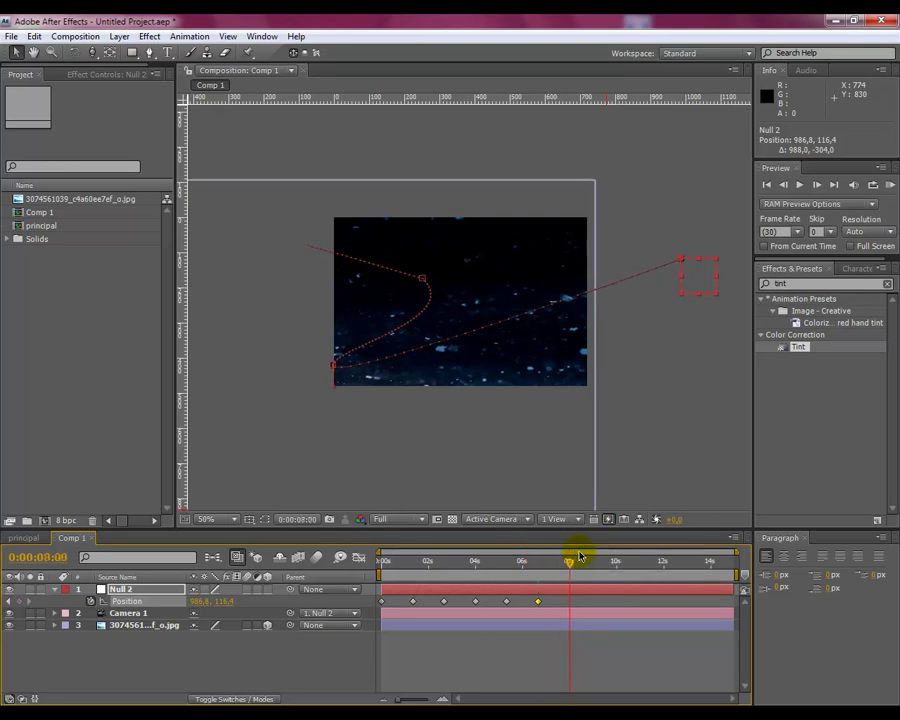
Step: Hold the far-right position at 0:00:08:00, then bring Null 2 back to centre at 0:00:09:10
left_click(537, 602)
key("ctrl+c")
key("ctrl+v")
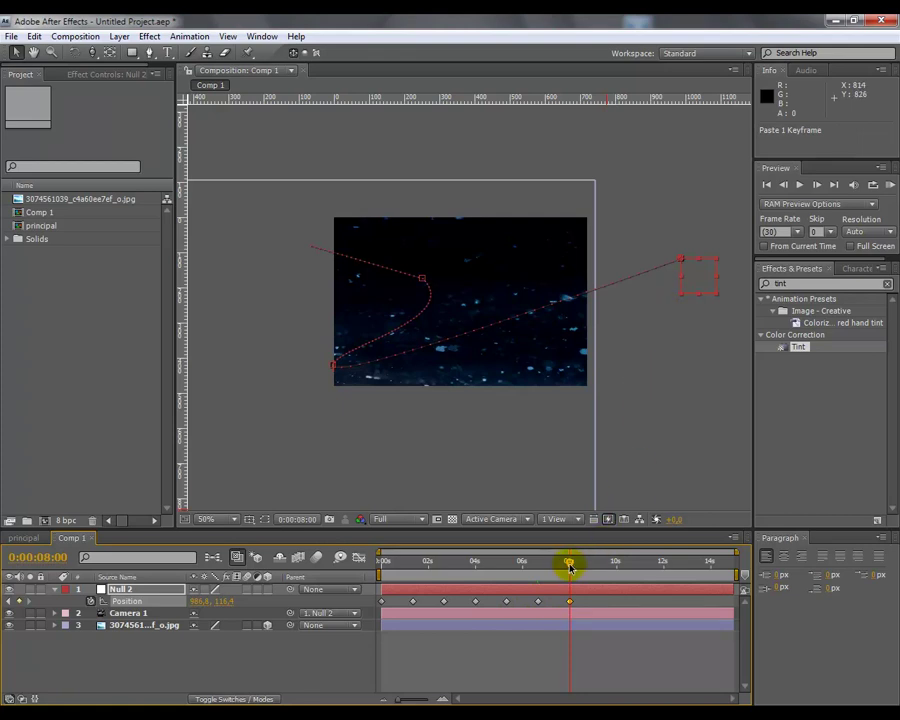
left_click_drag(569, 563, 587, 566)
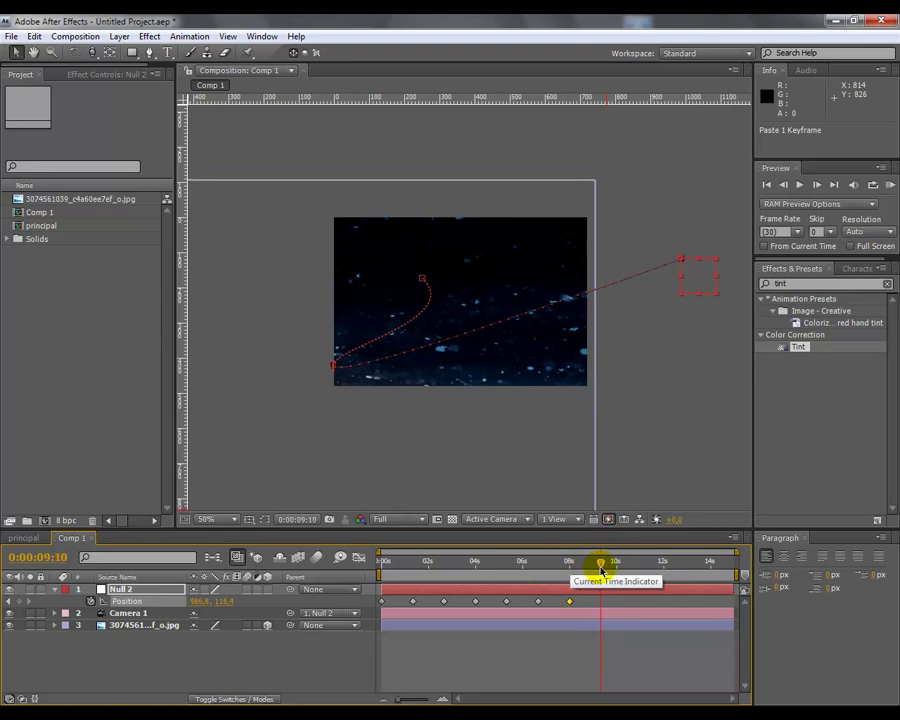
mouse_move(693, 280)
left_mouse_down()
mouse_move(506, 365)
mouse_move(469, 347)
mouse_move(470, 324)
left_mouse_up()
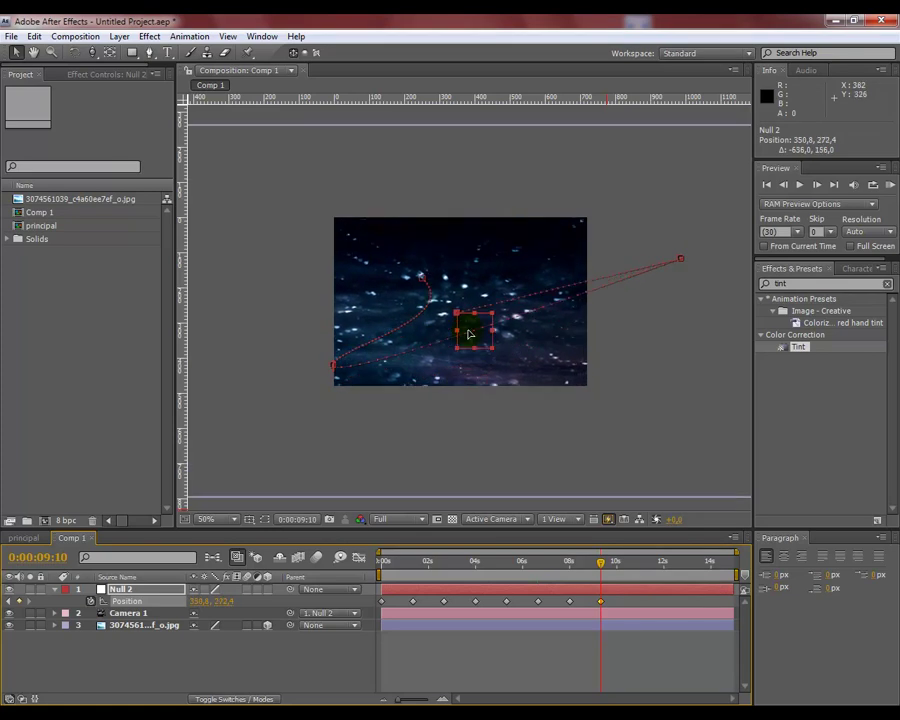
Step: Make Null 2 a 3D layer and push its Z position back to about -400
left_click(268, 590)
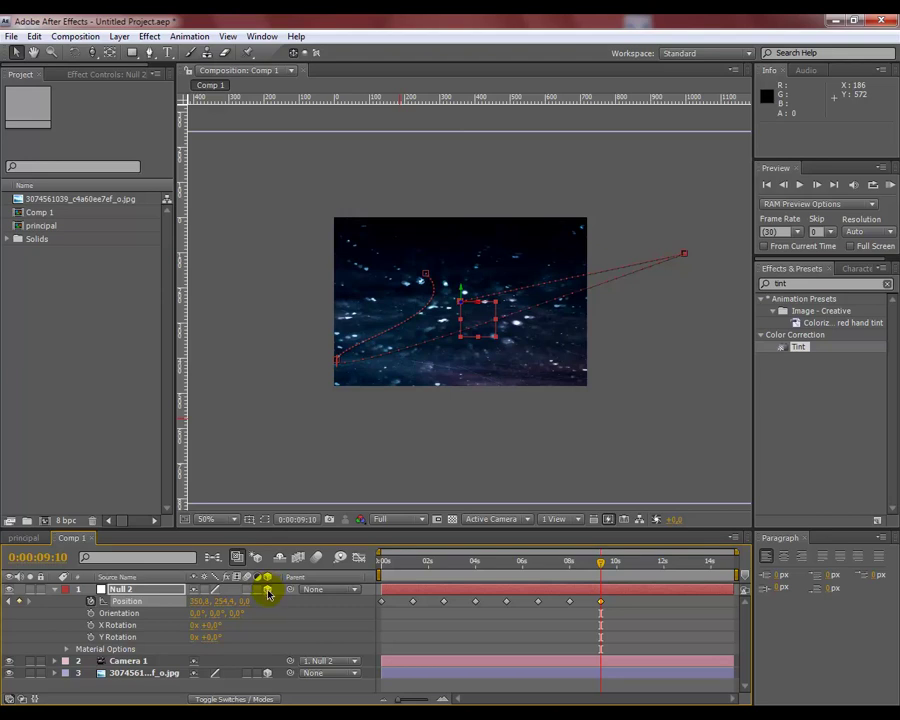
left_click_drag(246, 605, 9, 593)
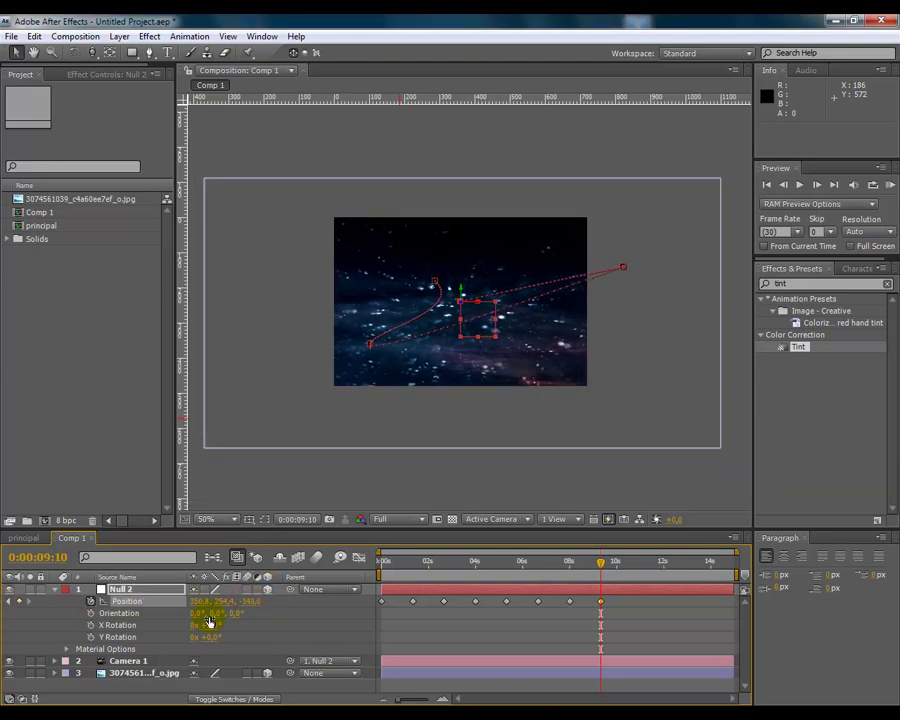
left_click_drag(246, 601, 68, 594)
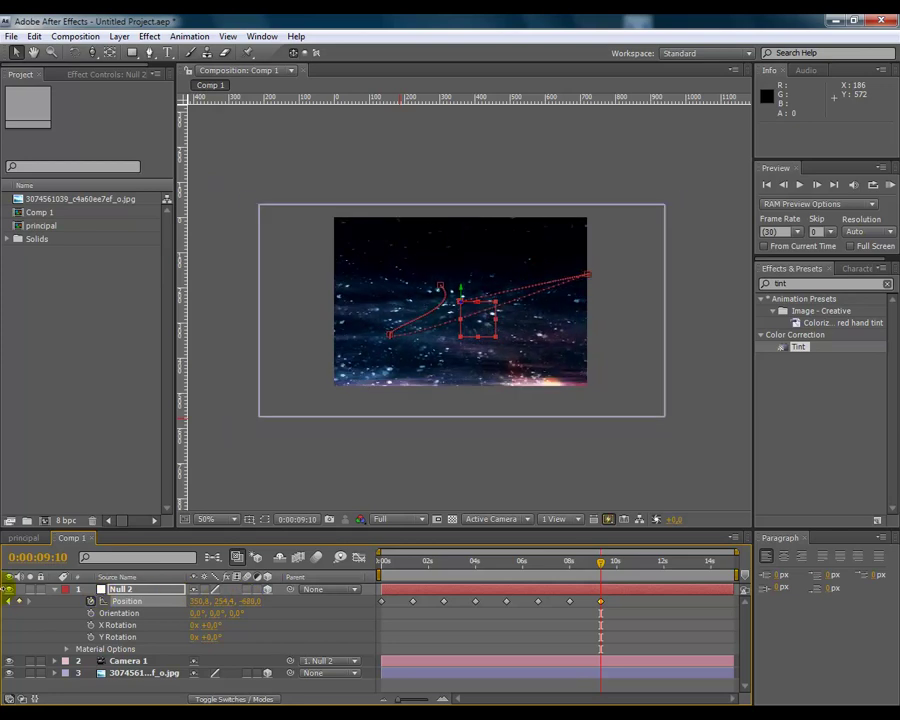
left_click_drag(256, 607, 14, 583)
Step: Shift Null 2 slightly down-right and raise the 2-second motion path point
left_click(416, 348)
left_click_drag(453, 330, 520, 348)
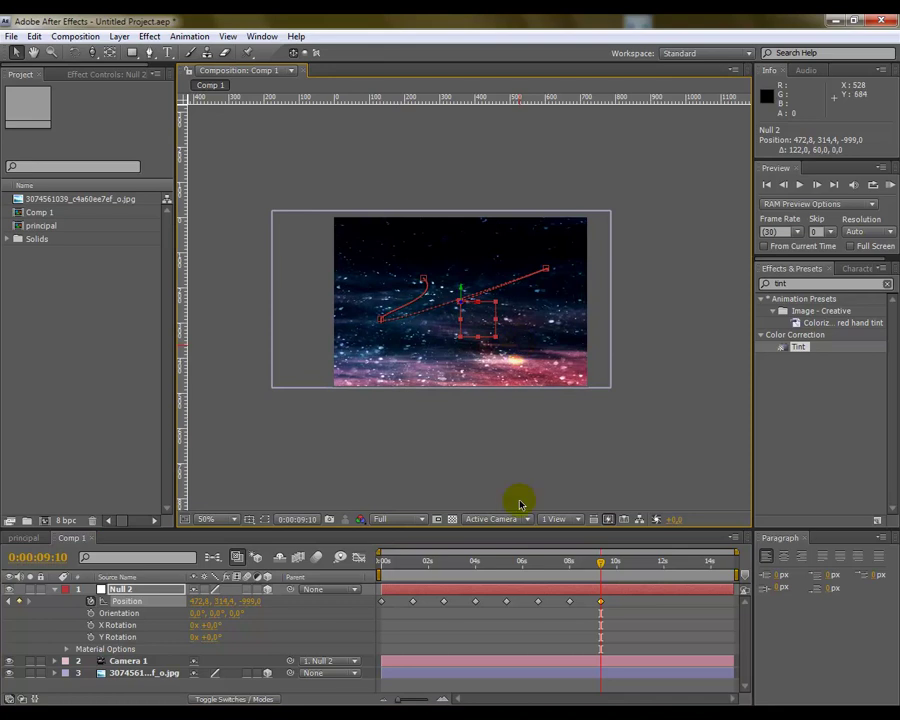
left_click(421, 289)
left_click_drag(425, 282, 421, 266)
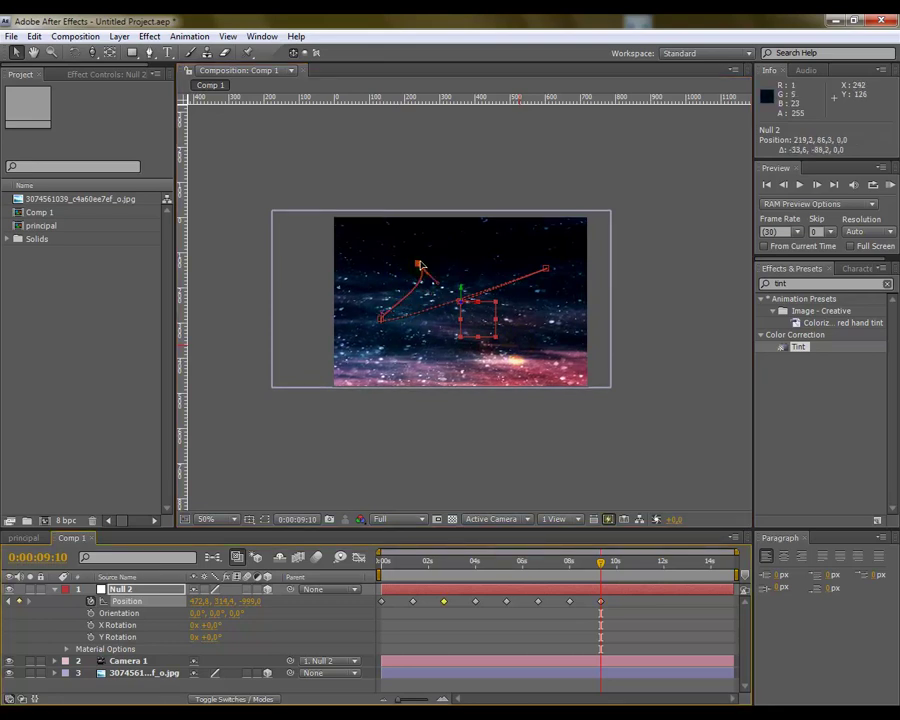
left_click_drag(572, 561, 368, 541)
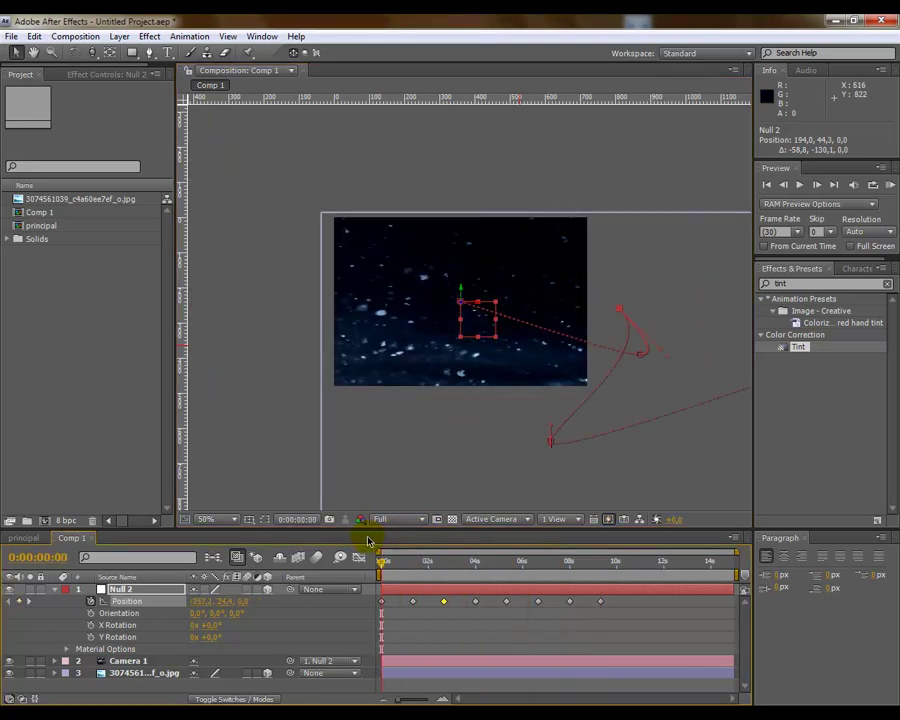
Step: Scrub from the start to just past 9 seconds to preview the curved camera path
left_click_drag(384, 564, 441, 563)
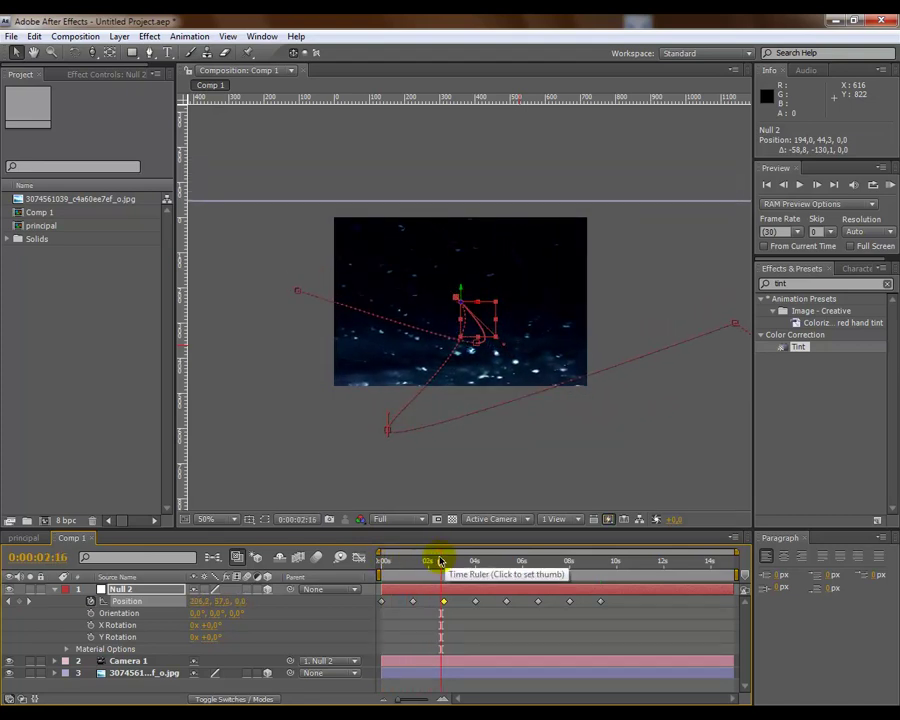
left_click_drag(443, 566, 545, 572)
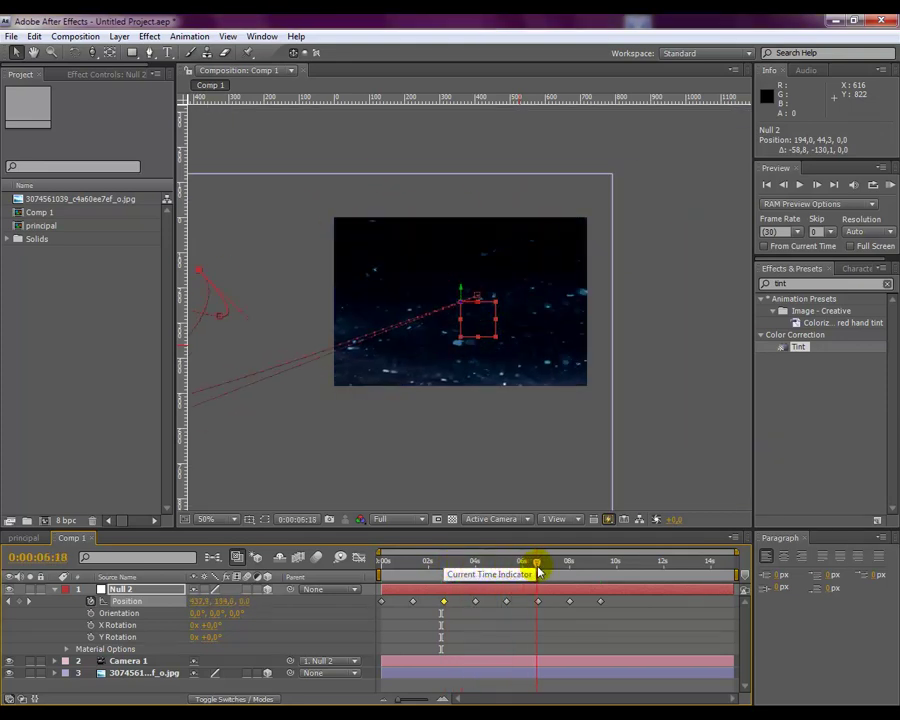
left_click_drag(551, 575, 605, 573)
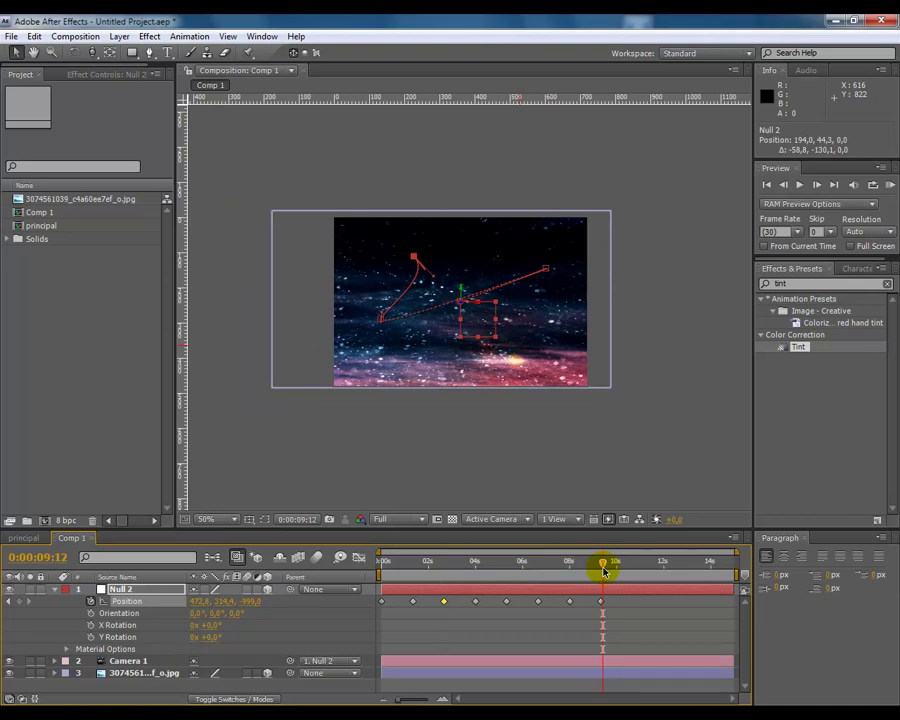
left_click_drag(604, 565, 609, 566)
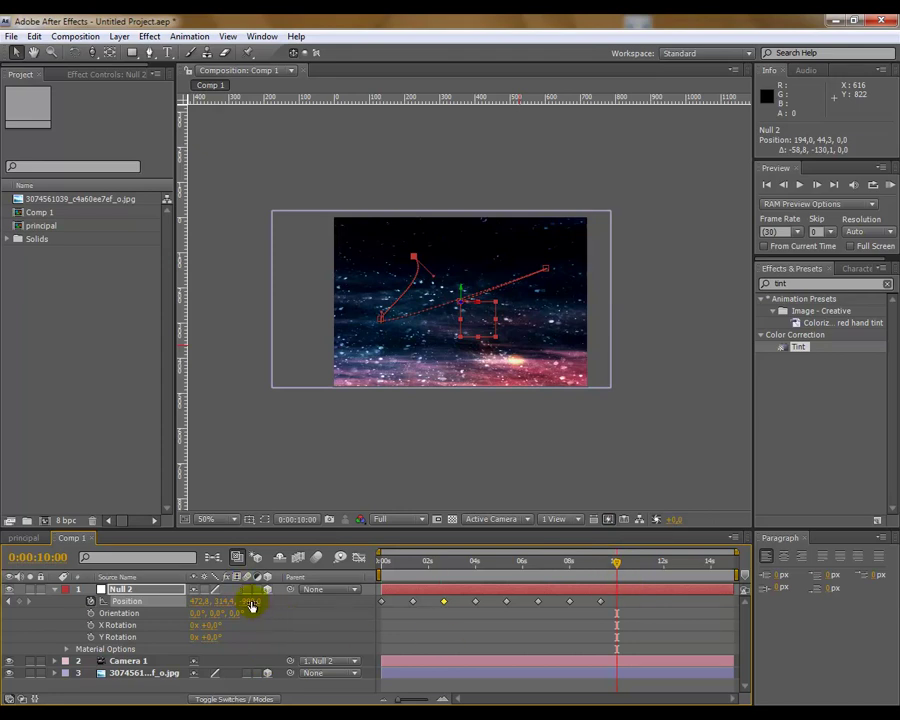
Step: Add a 10-second Null 2 Position keyframe with Z at 333, and end the work area at 10s
left_click_drag(247, 601, 893, 610)
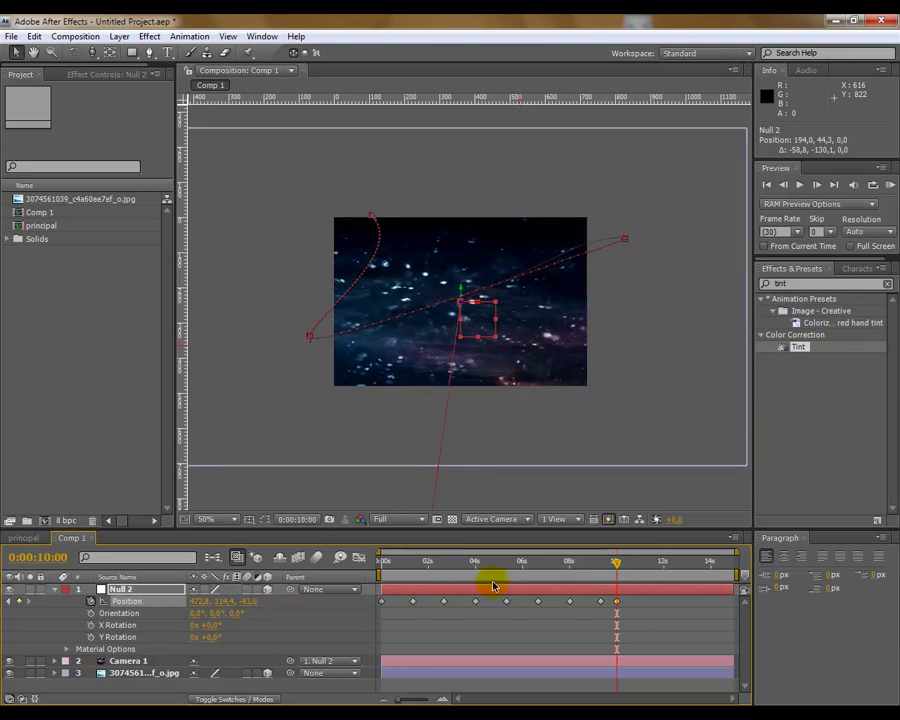
mouse_move(257, 602)
left_mouse_down()
mouse_move(811, 603)
mouse_move(627, 575)
left_mouse_up()
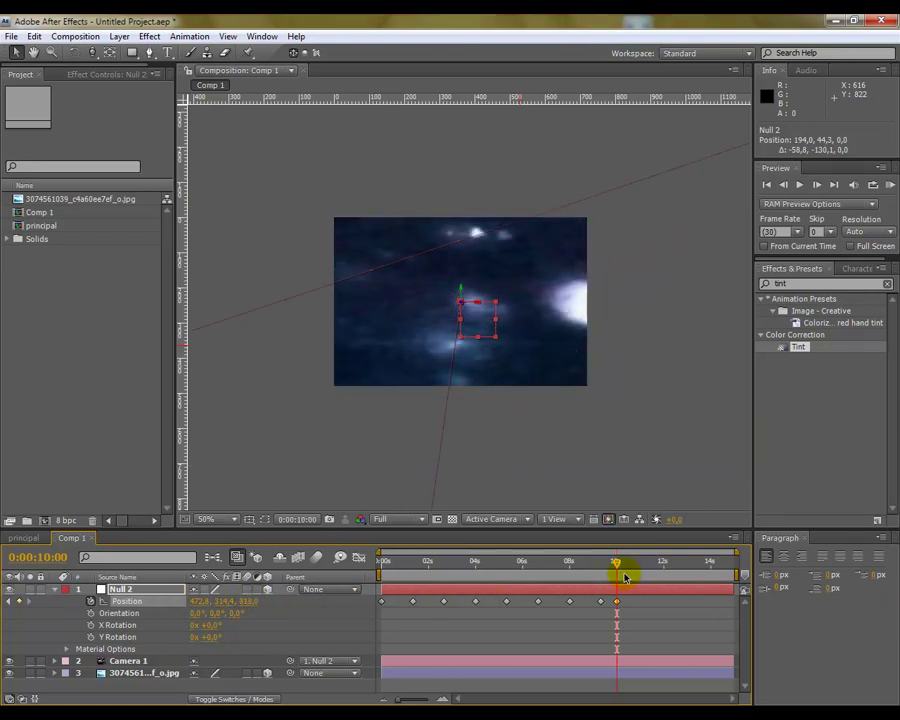
left_click_drag(247, 601, 370, 601)
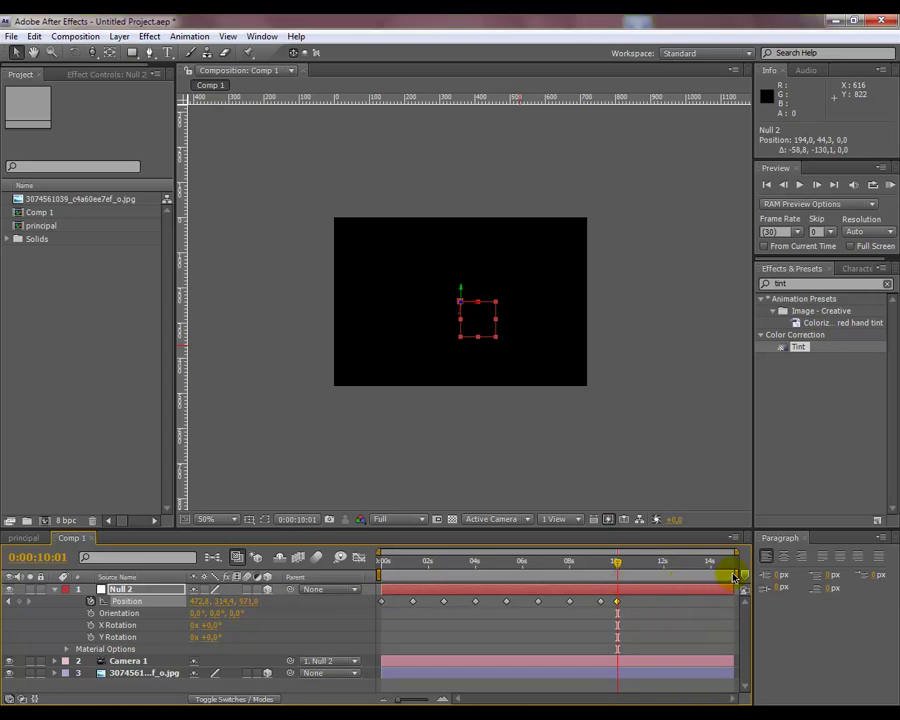
left_click_drag(736, 574, 618, 566)
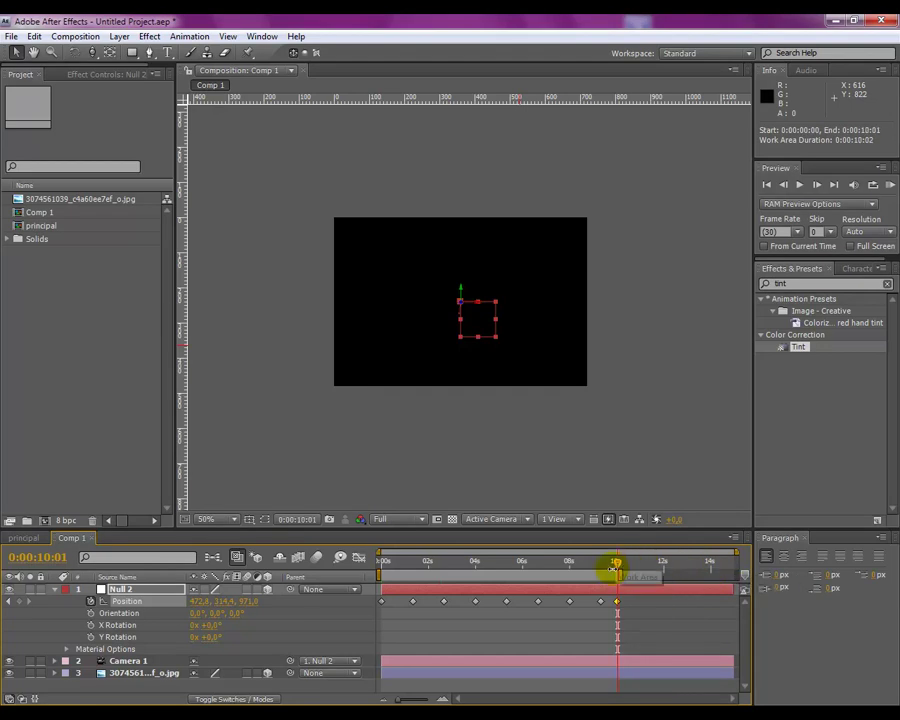
Step: Trim Comp 1 to its work area, ending at 0:00:10:01, and return the time to 0
right_click(440, 577)
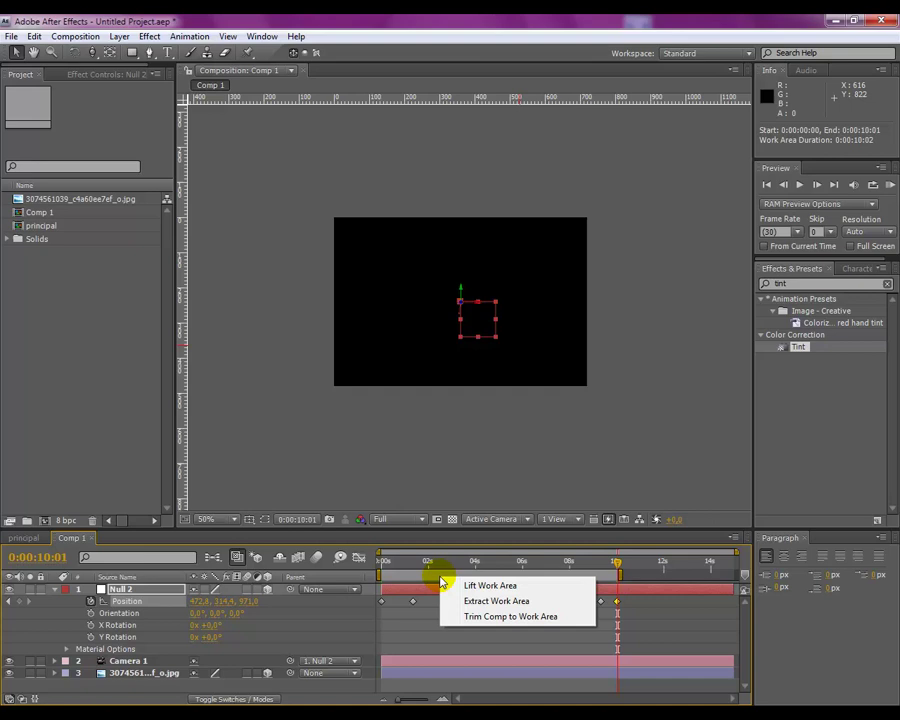
left_click(491, 617)
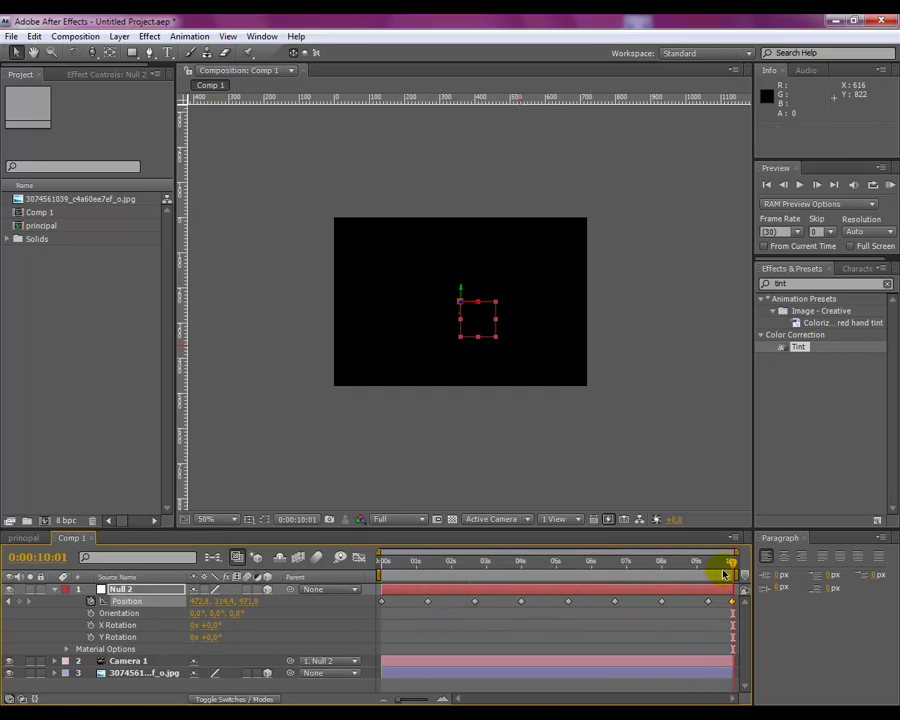
mouse_move(717, 563)
left_mouse_down()
mouse_move(363, 553)
mouse_move(635, 552)
mouse_move(402, 558)
mouse_move(552, 554)
mouse_move(478, 546)
mouse_move(338, 553)
left_mouse_up()
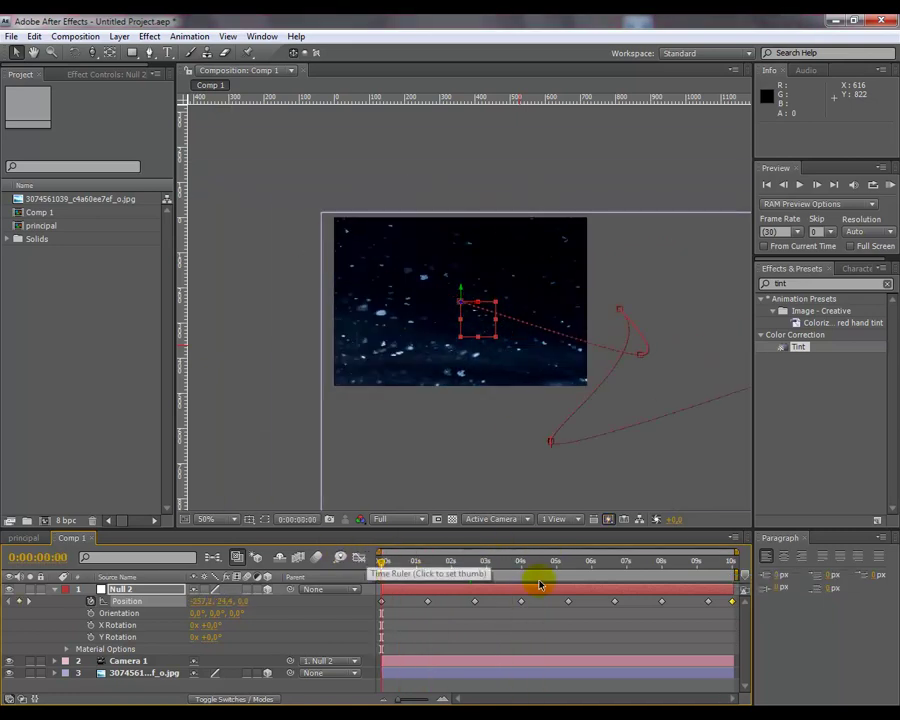
Step: Close the old principal composition's timeline and delete it from the Project panel
left_click(546, 641)
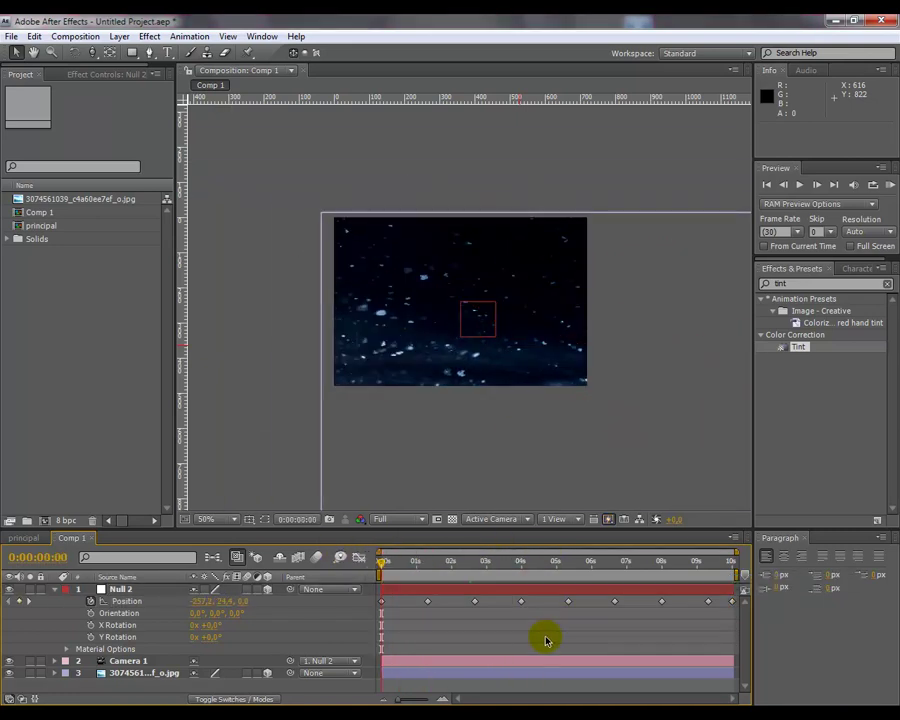
left_click(55, 591)
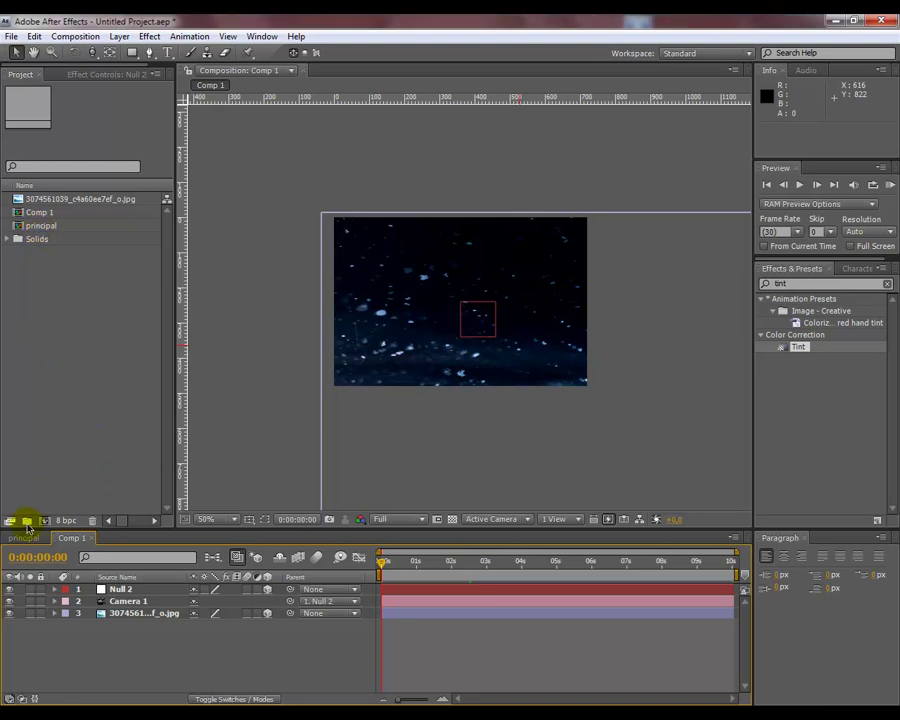
left_click(30, 540)
left_click(44, 539)
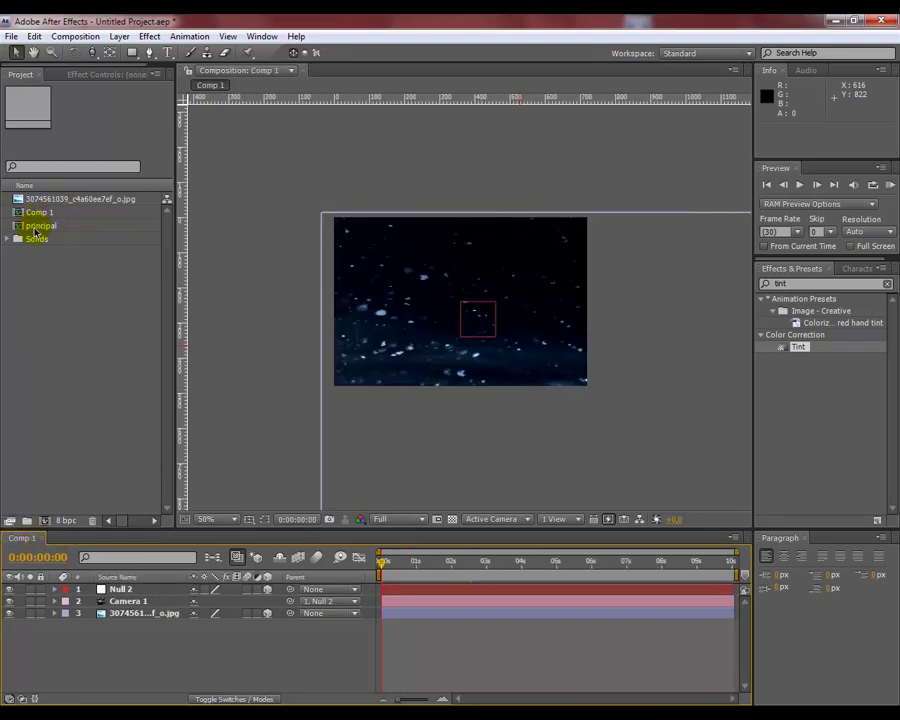
left_click(38, 227)
key("Delete")
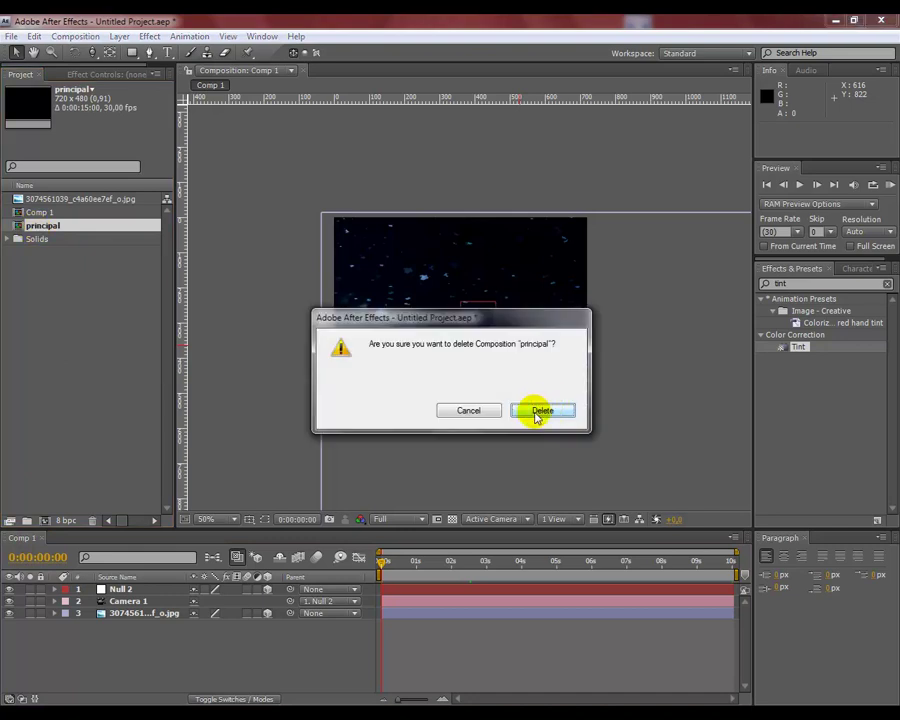
left_click(540, 412)
Step: Rename Comp 1 to 'principal'
left_click(38, 212)
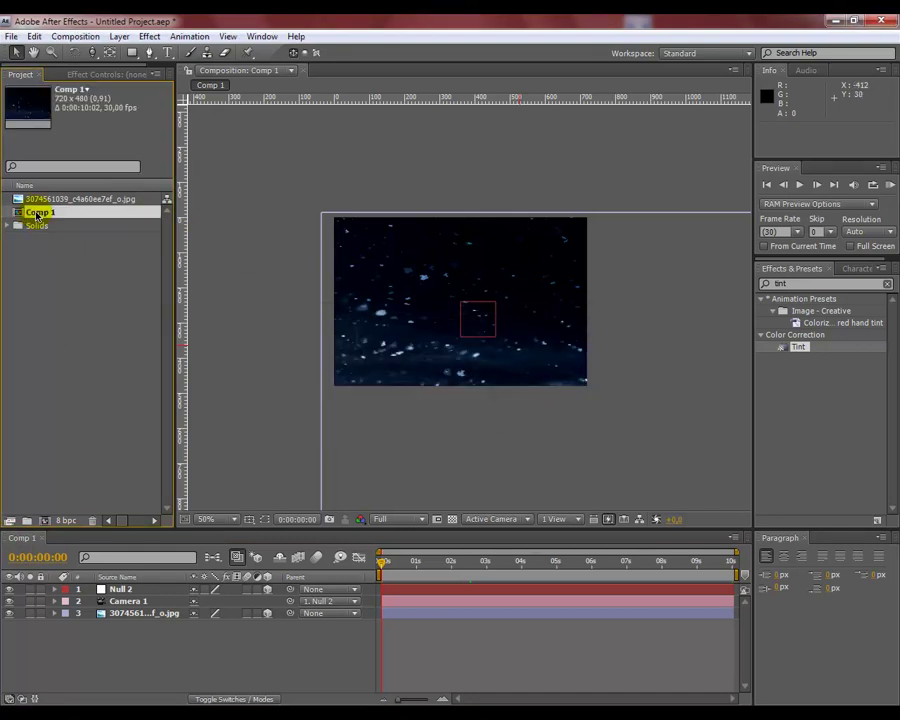
type("principal")
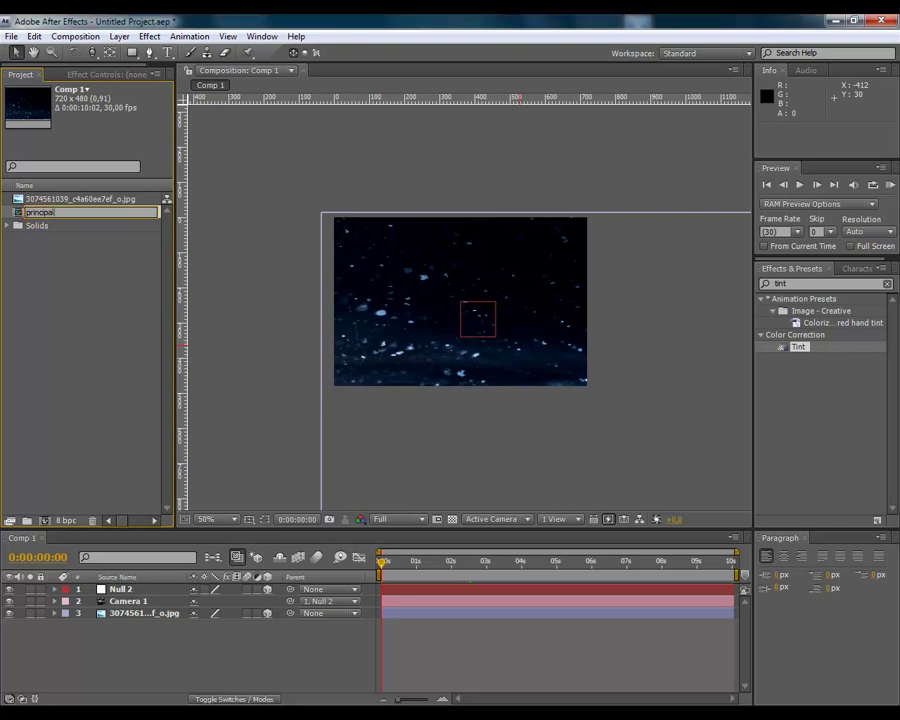
key("Return")
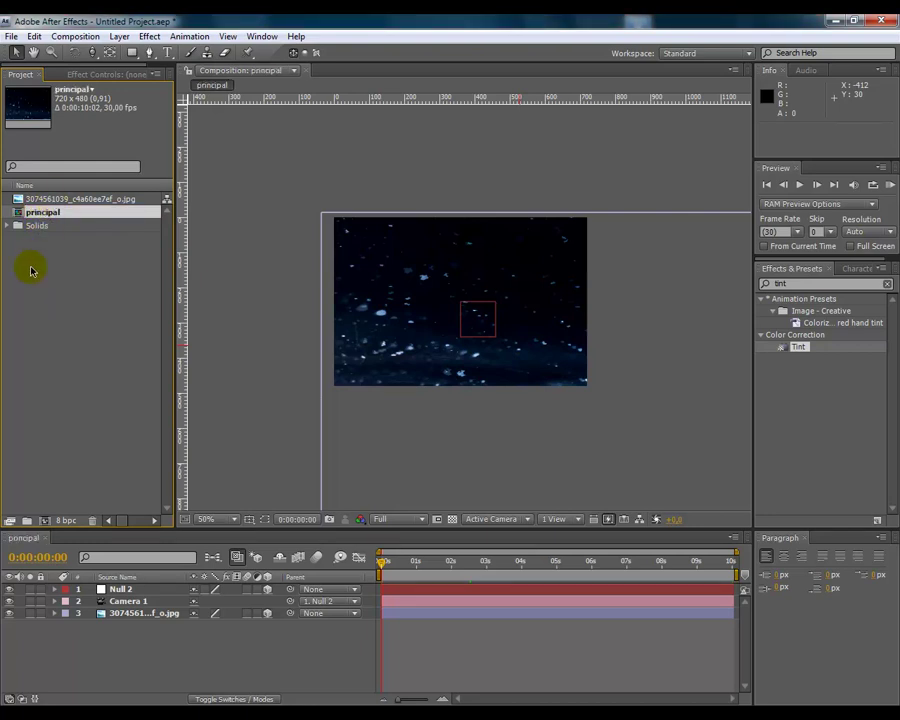
left_click(30, 270)
Step: Create a new composition named 'titulo 1'
key("ctrl+n")
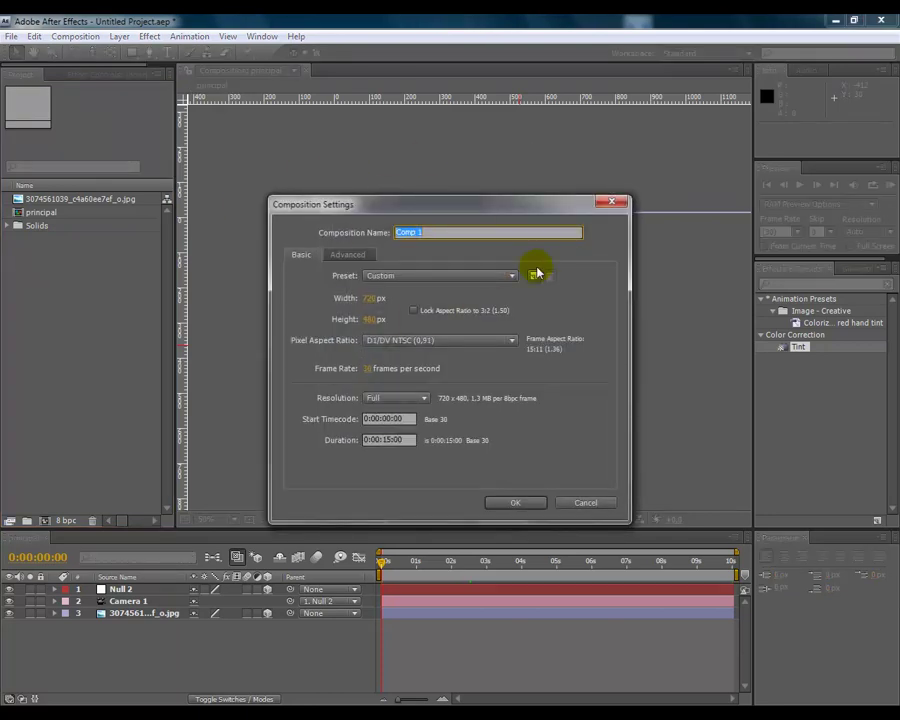
type("titul")
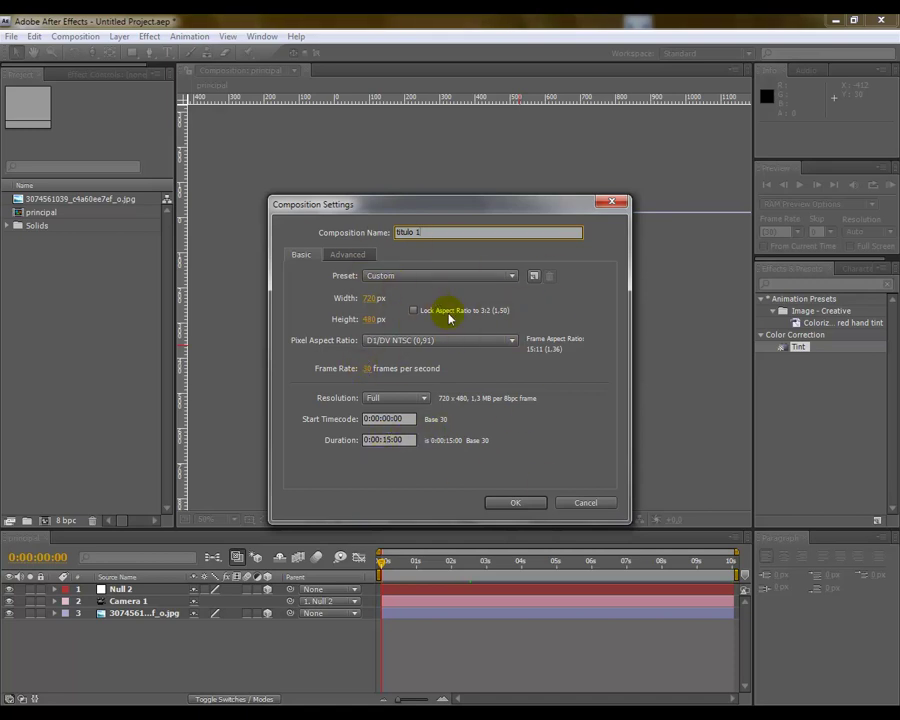
left_click(519, 502)
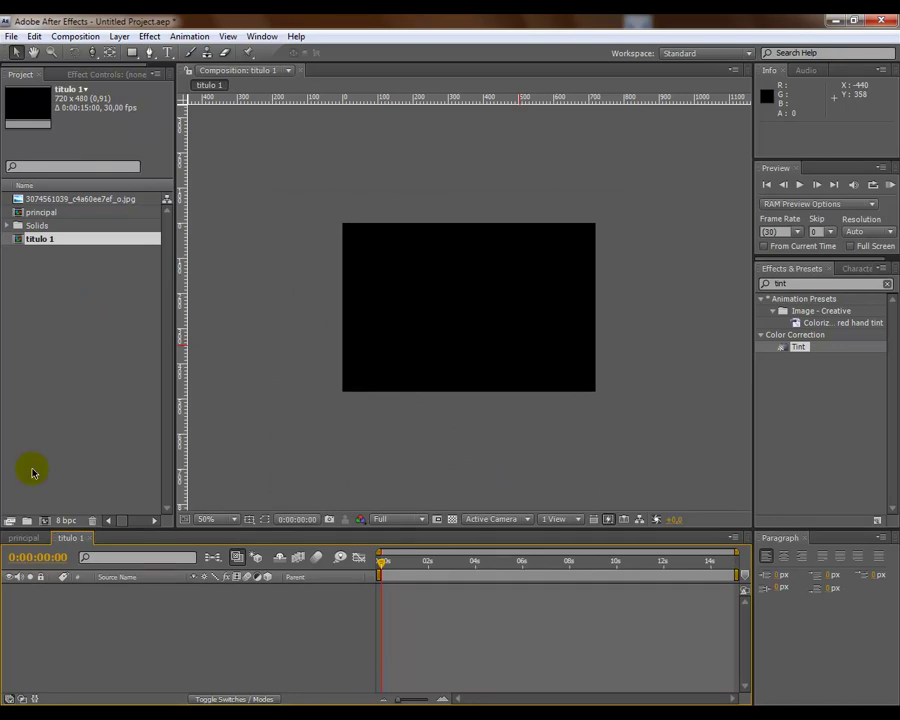
Step: Check the principal flythrough around 4 seconds and select Null 2, then return to titulo 1
left_click(30, 538)
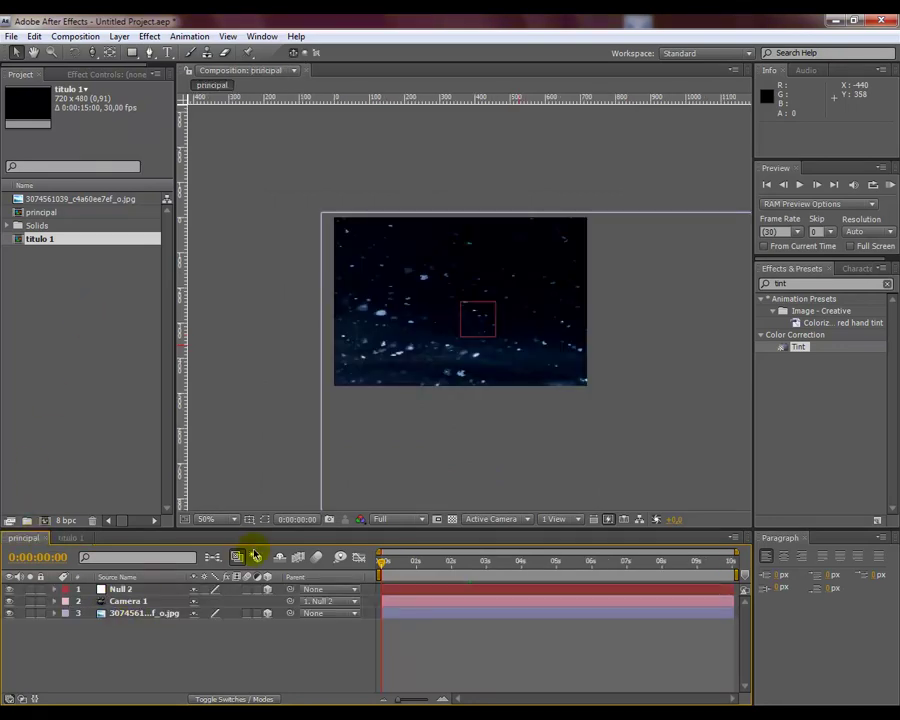
mouse_move(393, 569)
left_mouse_down()
mouse_move(549, 571)
mouse_move(285, 555)
left_mouse_up()
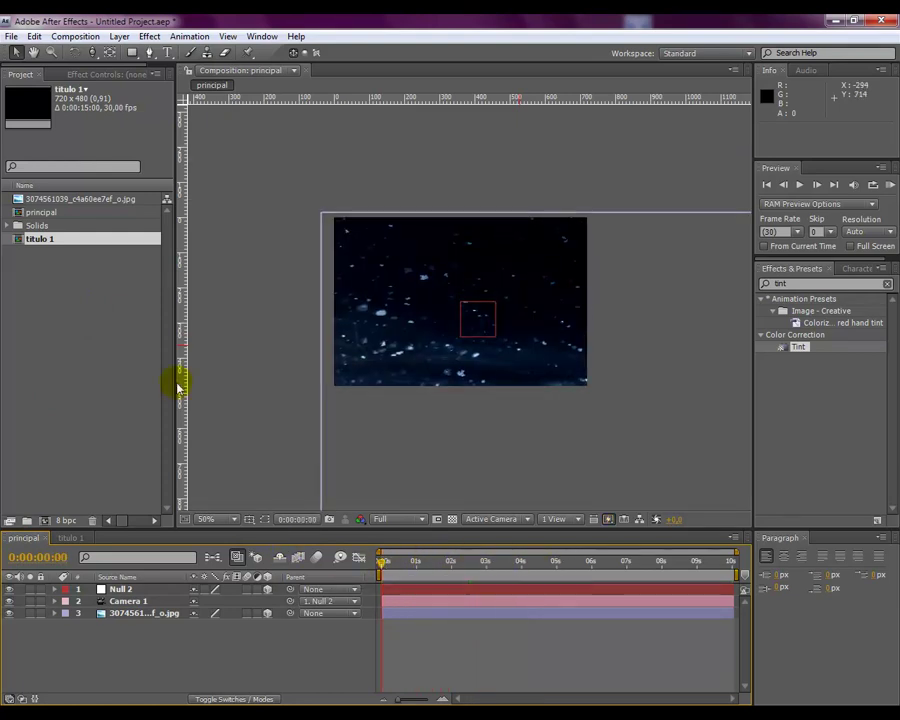
left_click(108, 37)
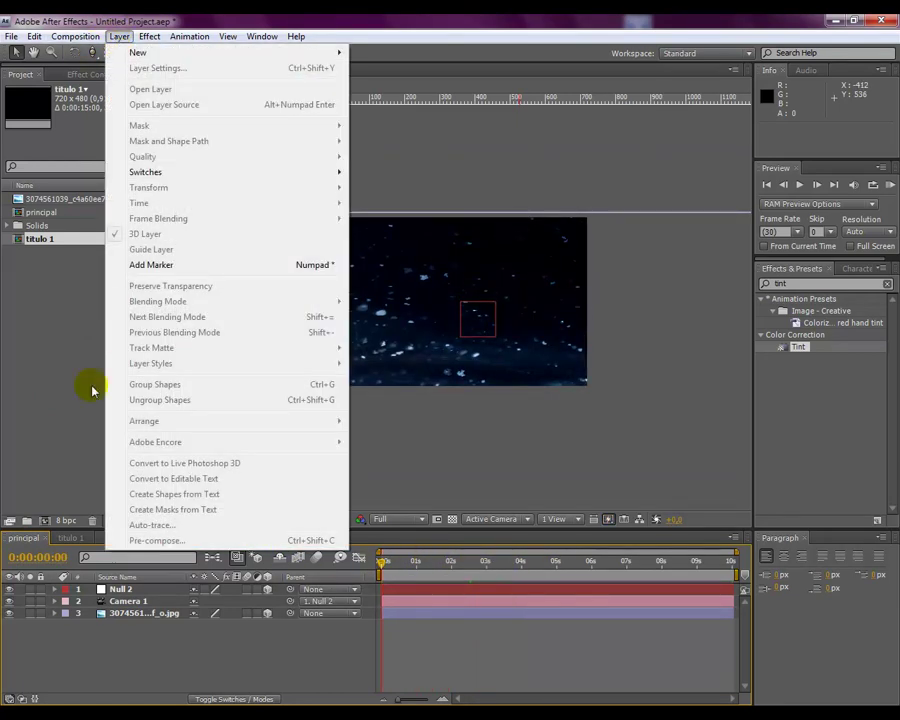
left_click(66, 410)
left_click(148, 590)
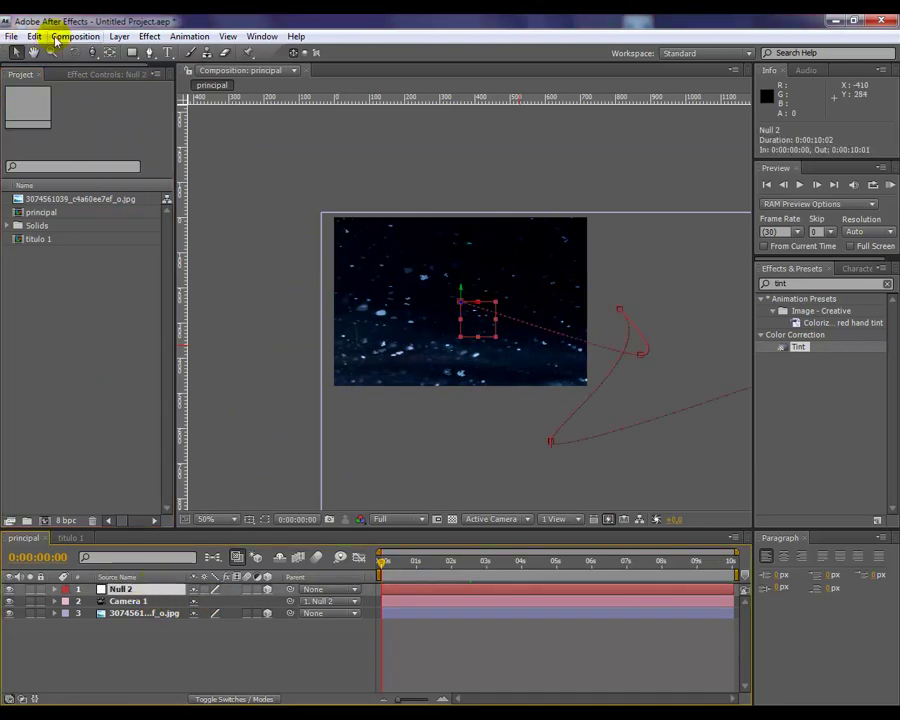
left_click(68, 538)
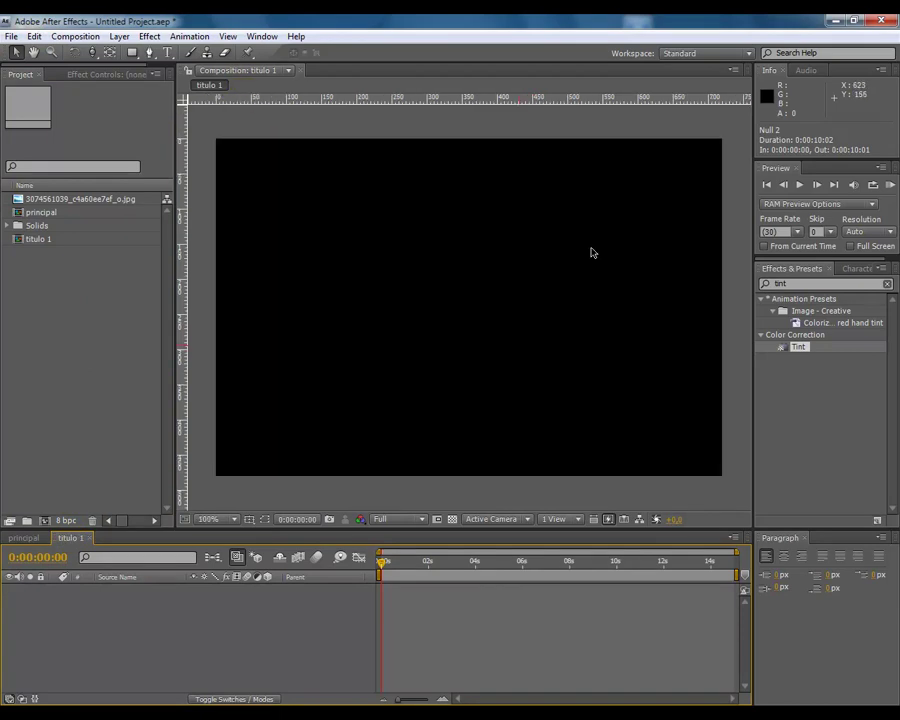
Step: Type the title 'ADOBE TUTORIAIS' in the titulo 1 frame
left_click(167, 52)
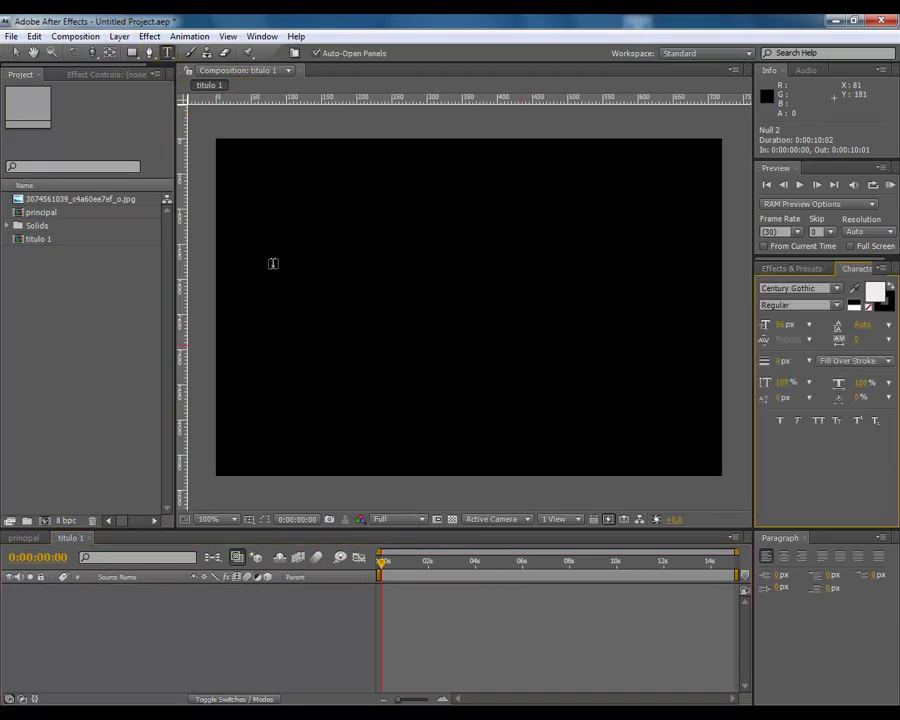
left_click(291, 318)
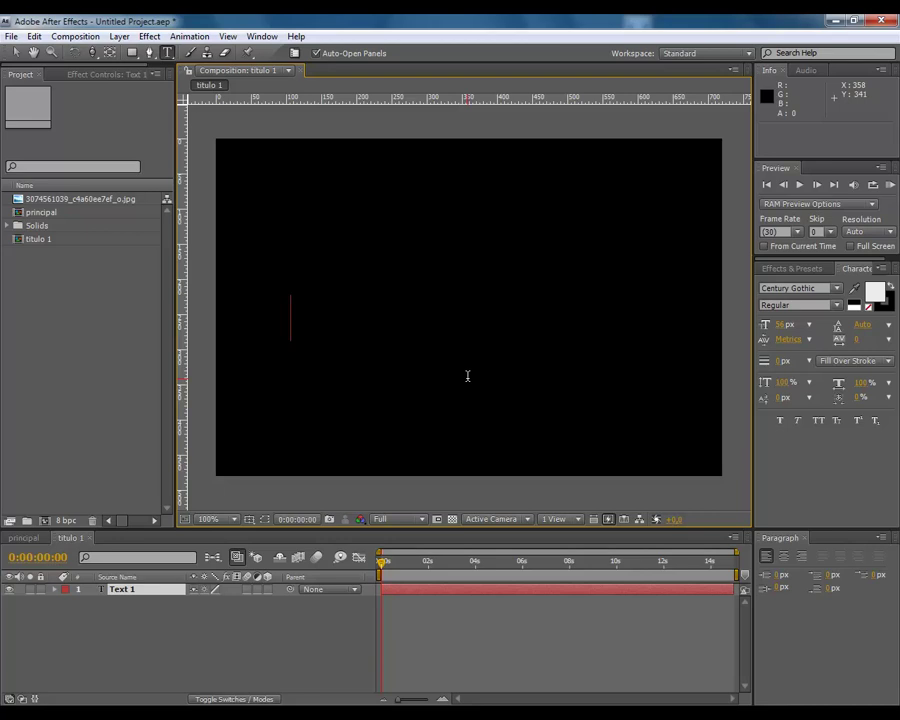
type("A")
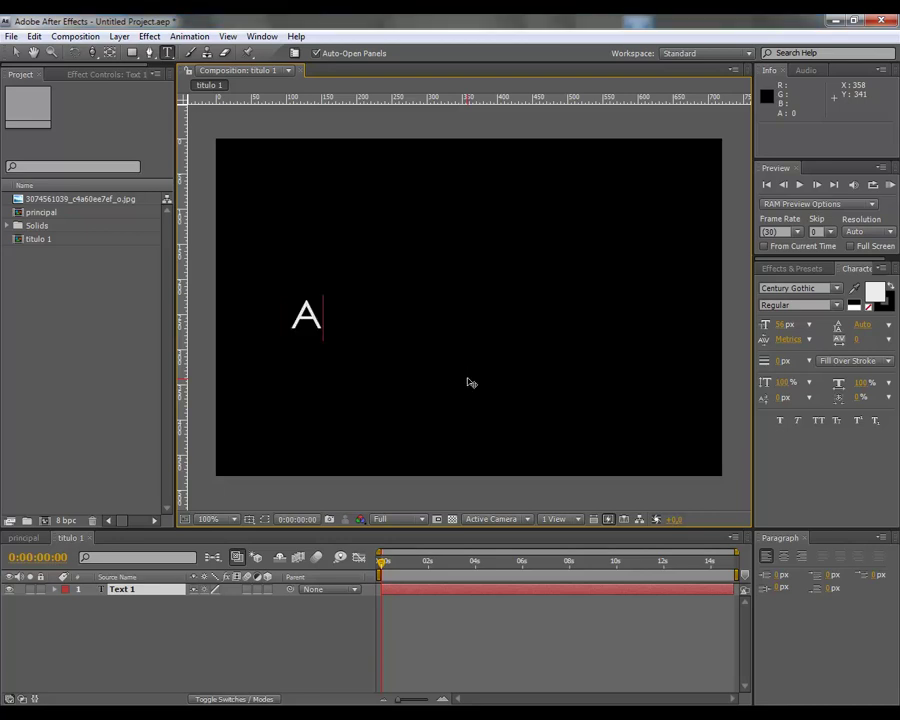
type("DOBE TUTORIAIS")
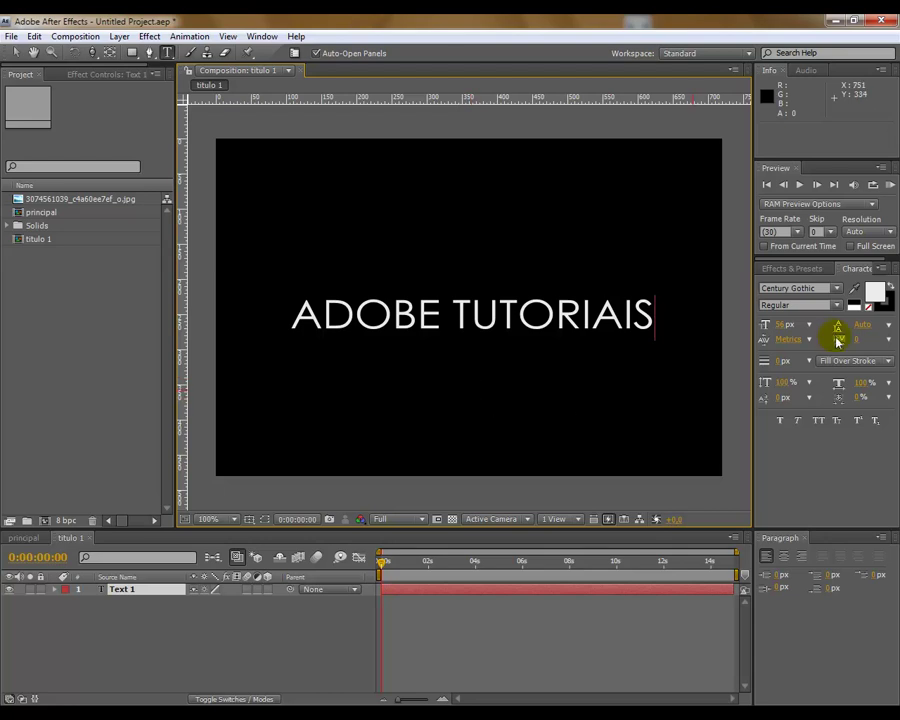
Step: Show the title/action safe guides and nudge the title up toward the centre
left_click(247, 519)
left_click(268, 530)
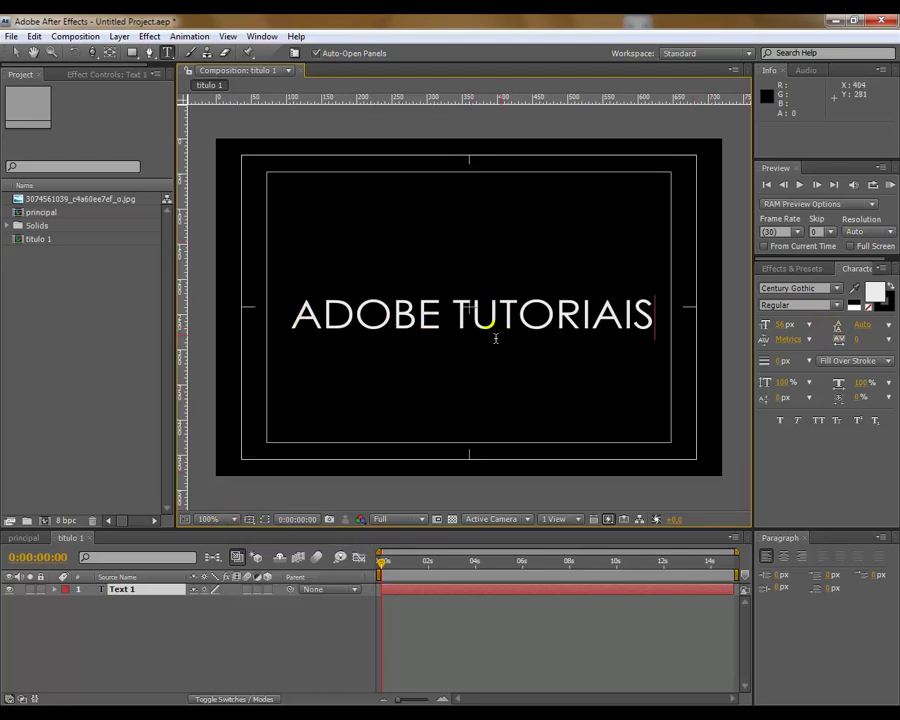
type("V")
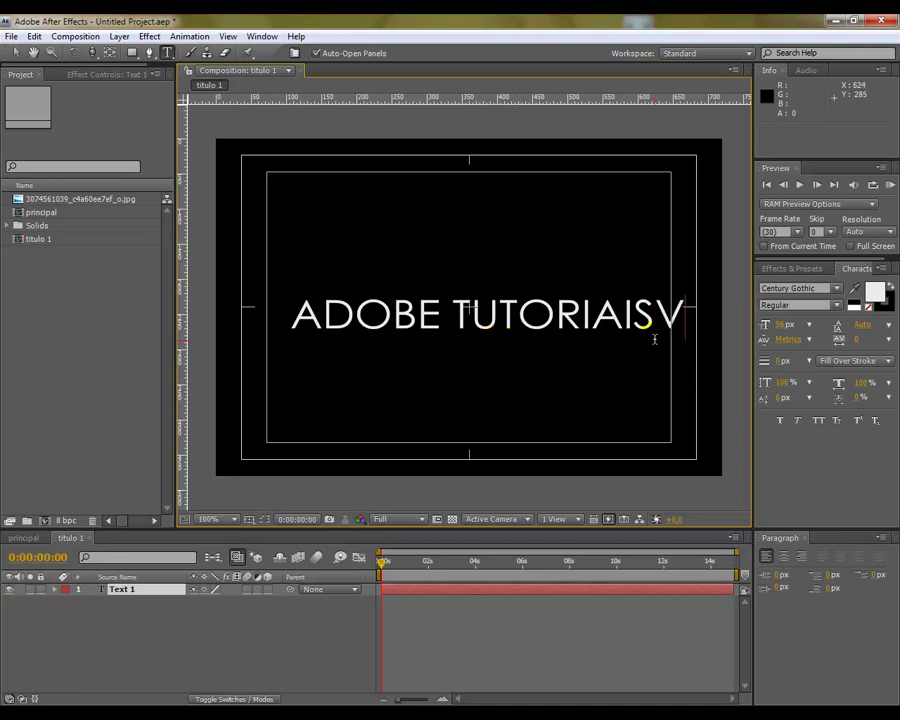
left_click(150, 616)
key("Caps_Lock")
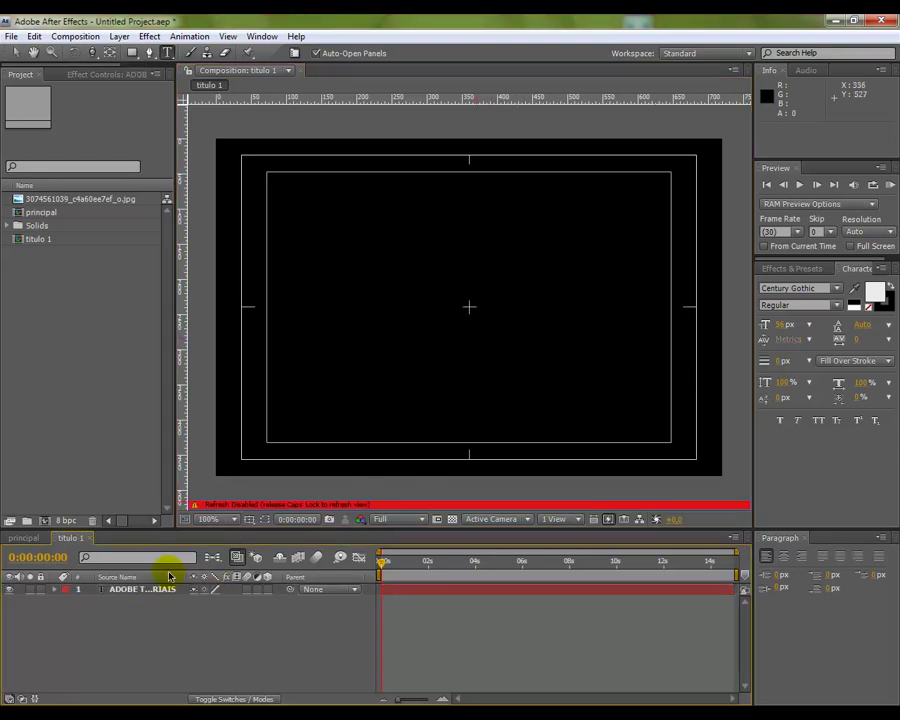
key("Caps_Lock")
key("v")
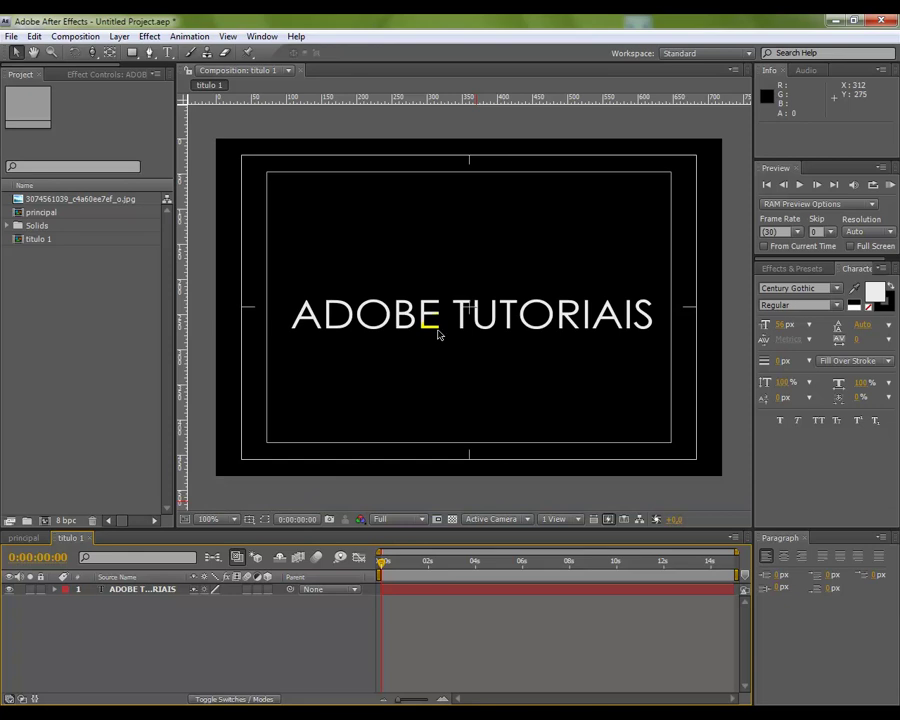
left_click_drag(457, 320, 460, 311)
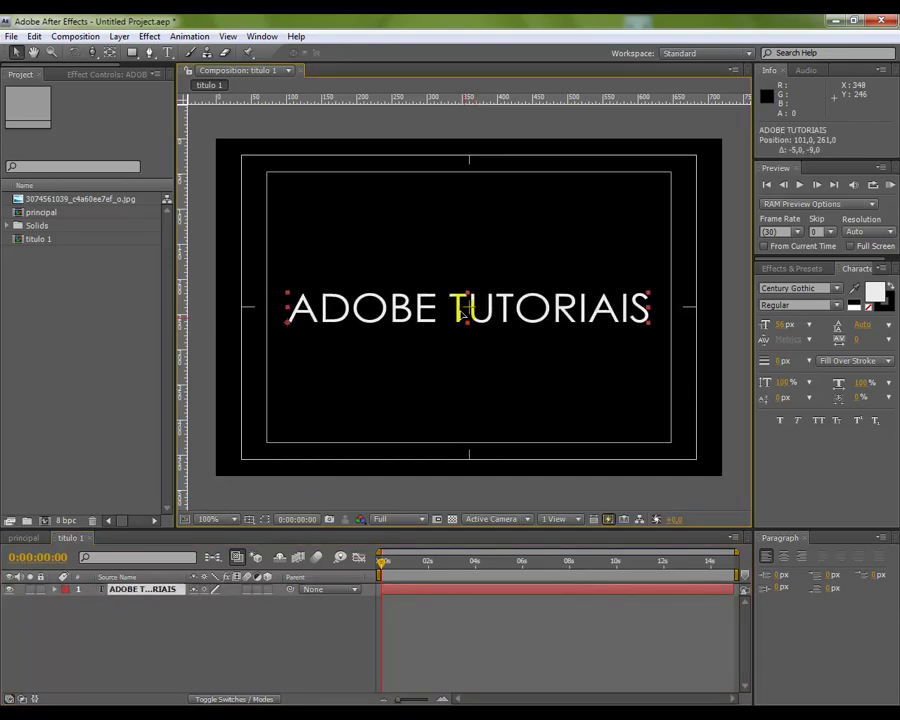
Step: Widen the title's letter tracking and set its font style to Bold
key("ctrl+t")
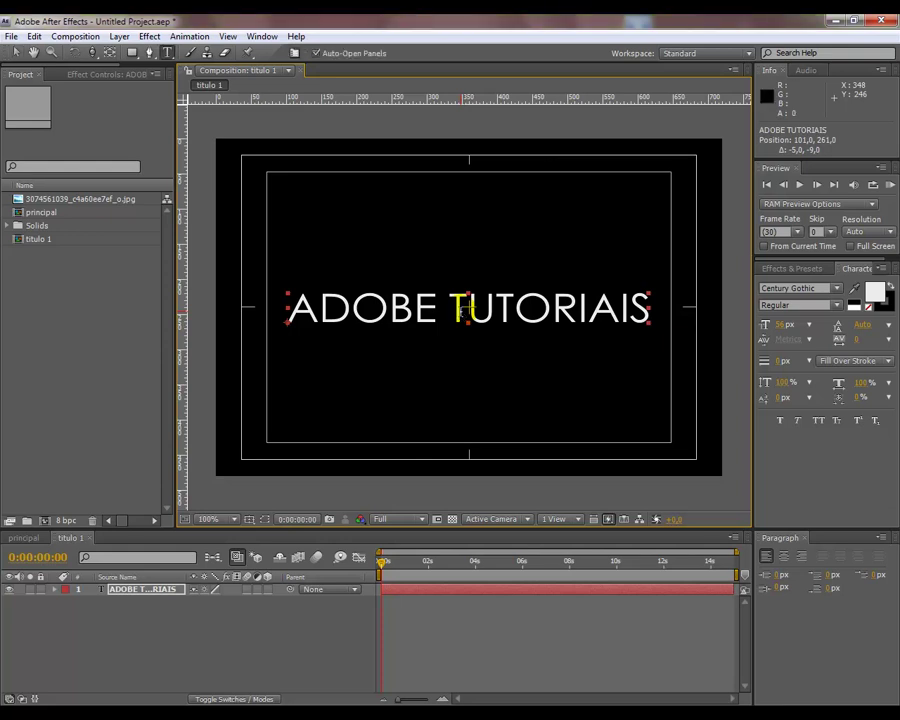
mouse_move(319, 310)
left_mouse_down()
mouse_move(291, 310)
mouse_move(684, 311)
left_mouse_up()
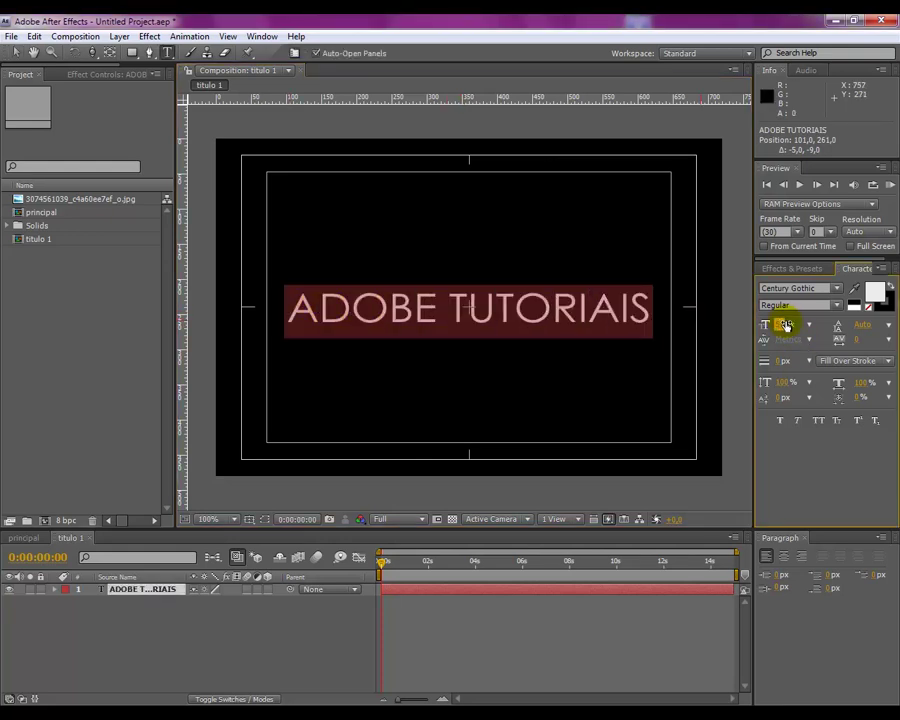
left_click_drag(784, 325, 787, 325)
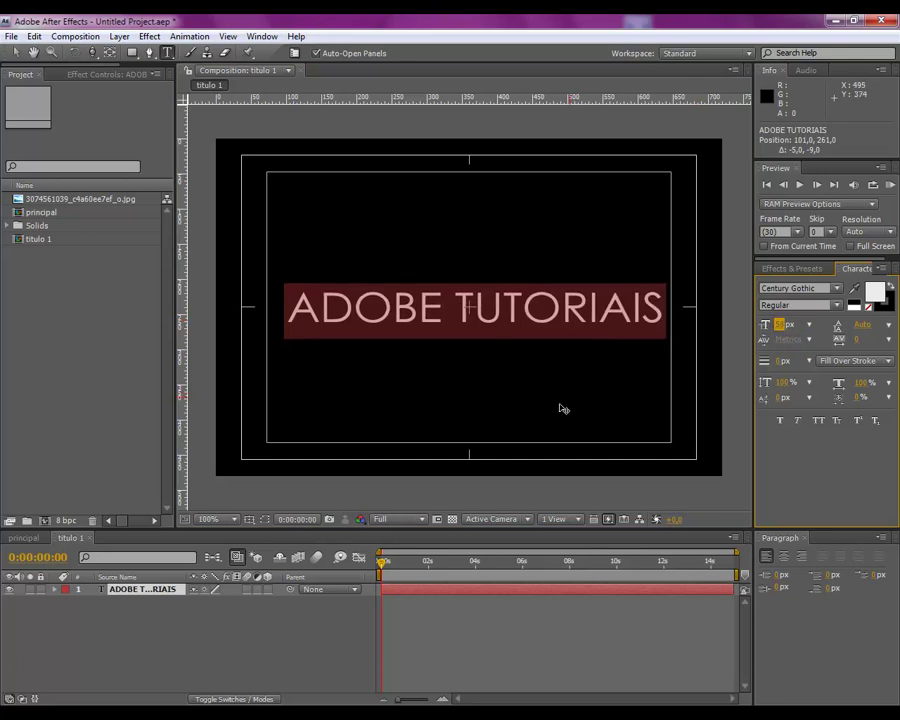
key("KP_Enter")
key("Return")
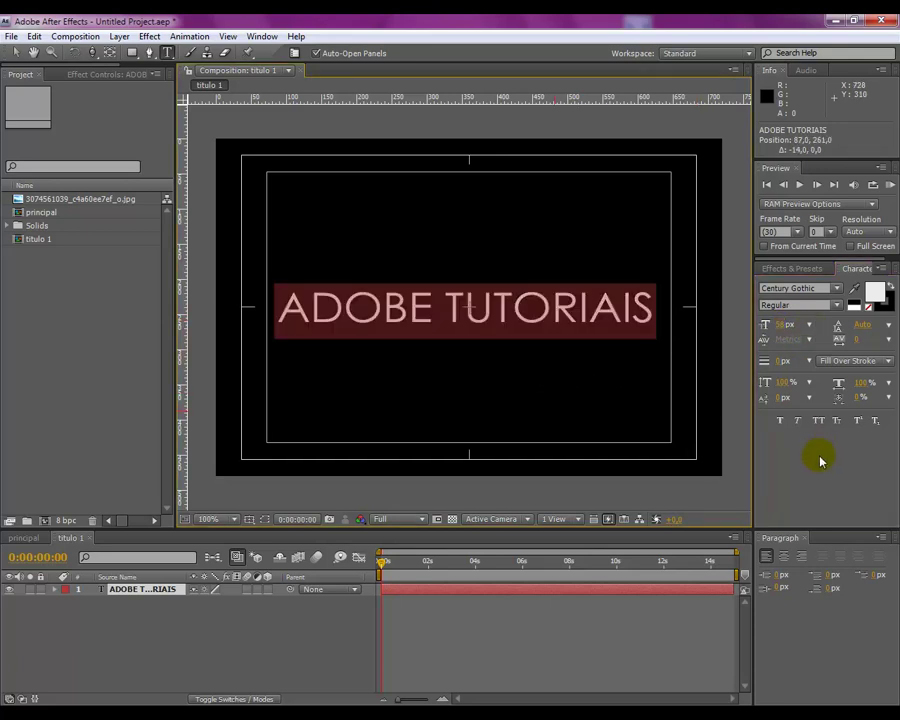
left_click(833, 306)
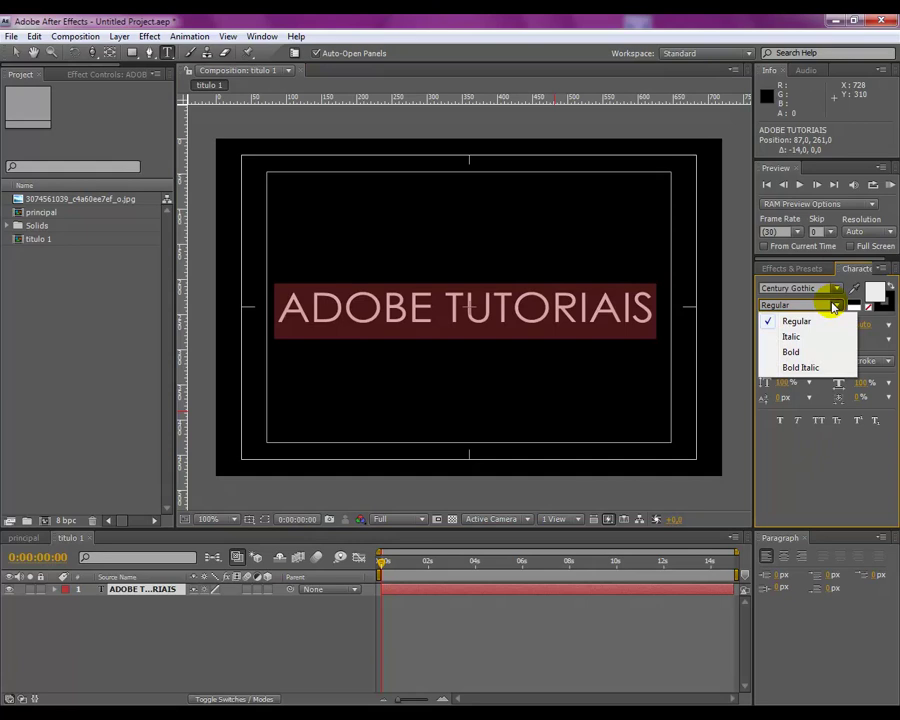
left_click(812, 353)
left_click(410, 310)
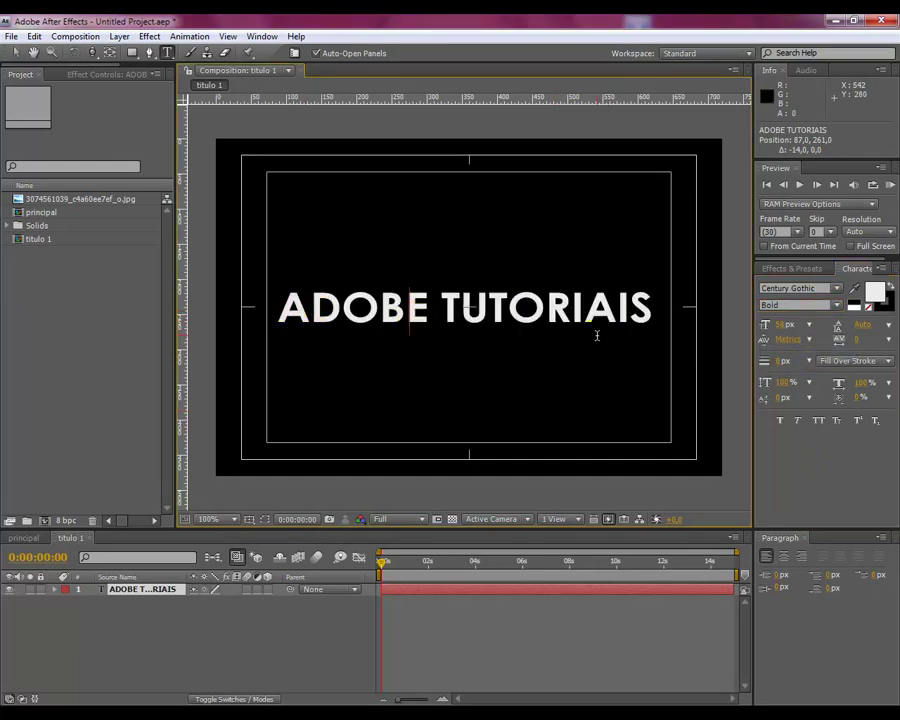
Step: With the Pen tool, trace a zigzag mask path across the letters of ADOBE
left_click(150, 52)
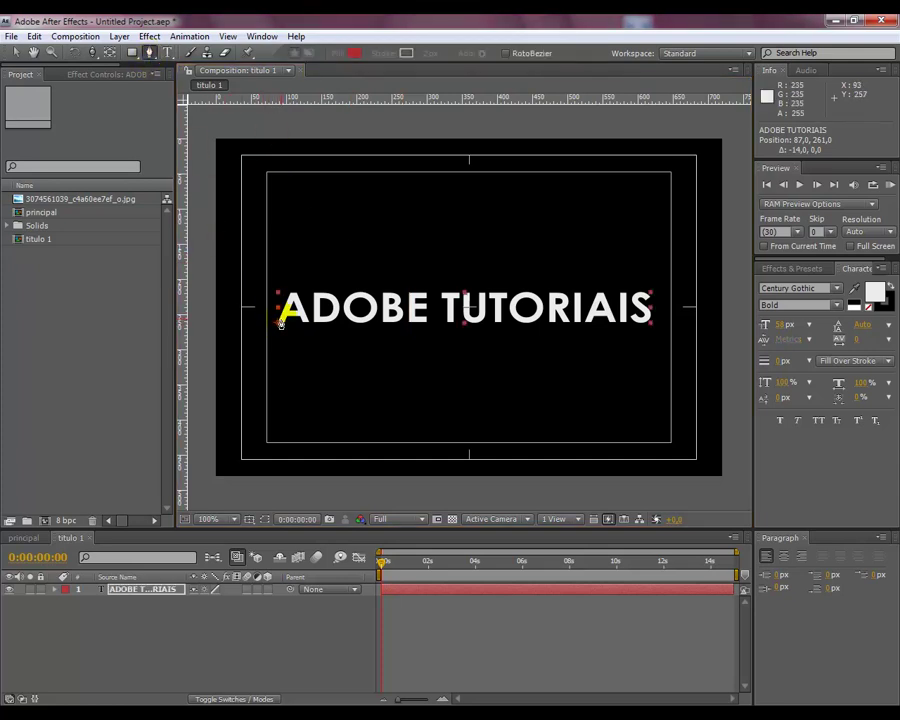
left_click(282, 316)
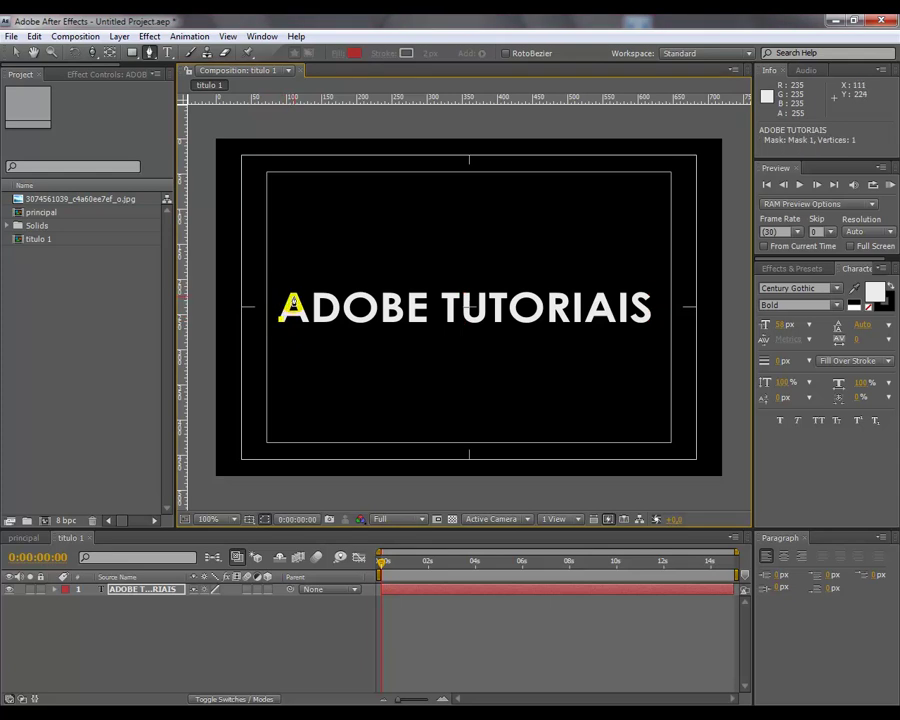
left_click(298, 316)
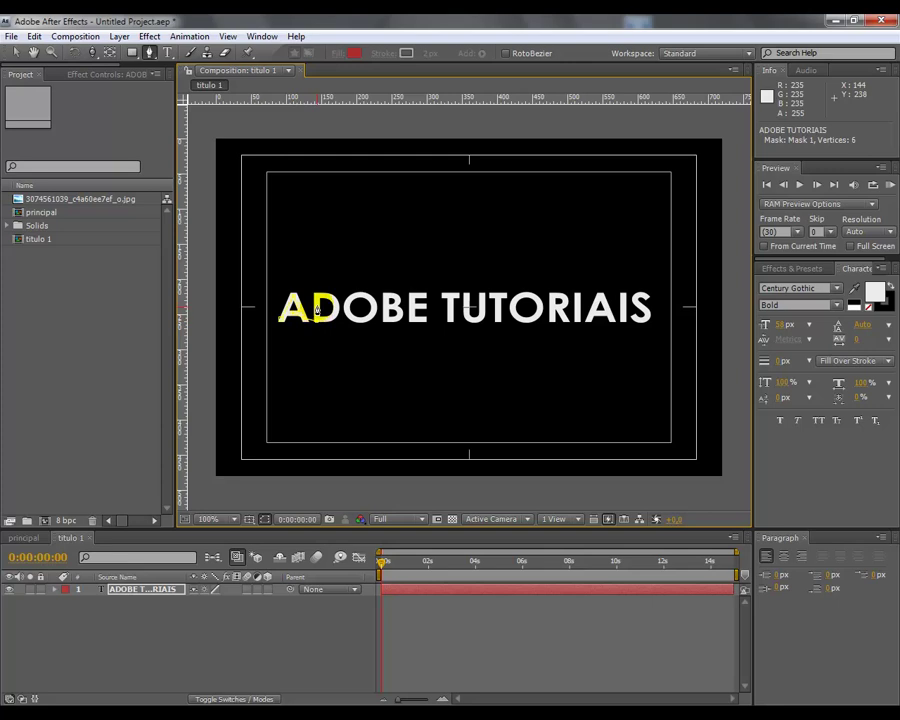
left_click(333, 310)
left_click(350, 310)
left_click(357, 306)
left_click(366, 304)
left_click(376, 310)
left_click(380, 316)
left_click(383, 322)
left_click(385, 316)
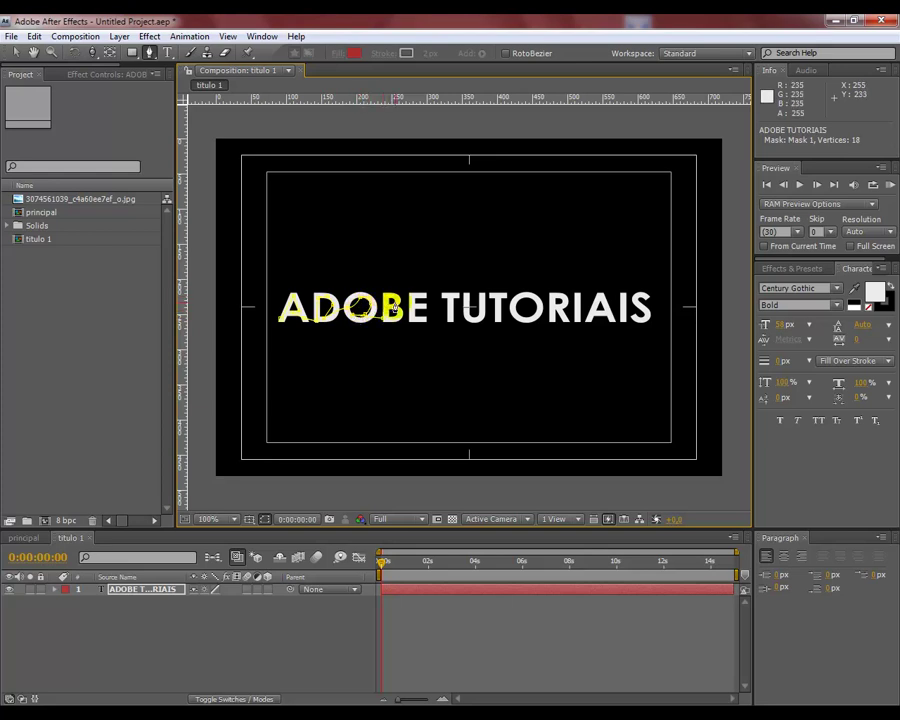
left_click(400, 315)
left_click(415, 300)
left_click(412, 318)
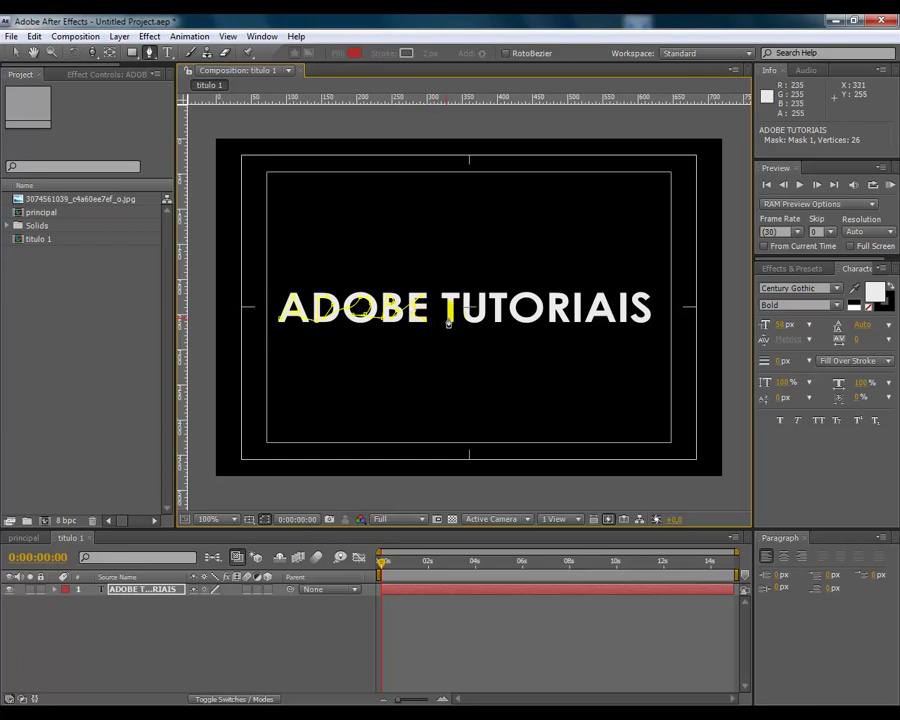
Step: Continue the mask path across TUTORIAIS, ending at the final S
left_click(453, 301)
left_click(452, 320)
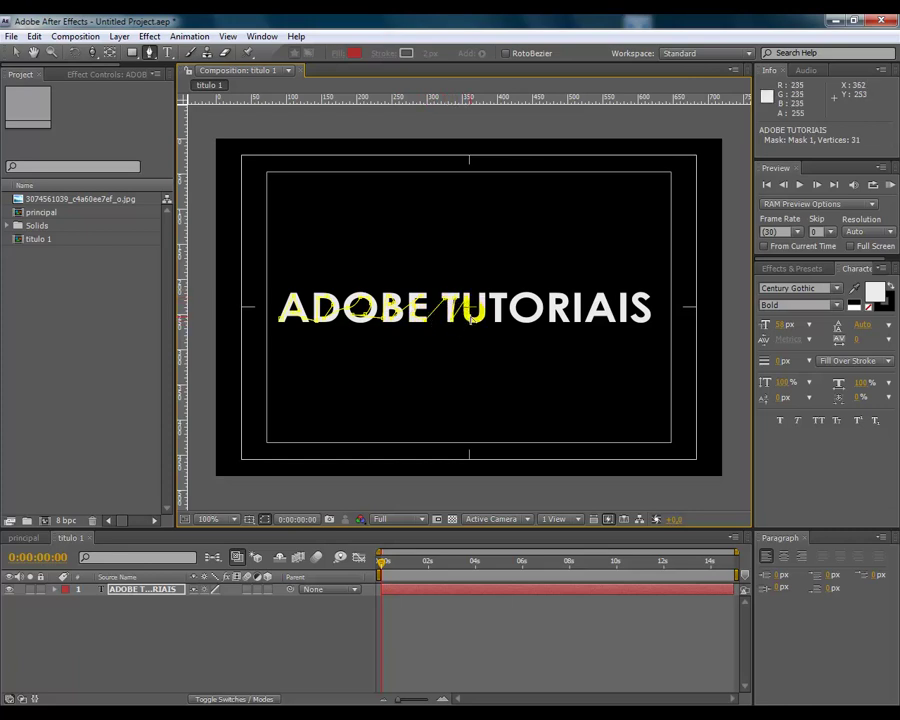
left_click(468, 314)
left_click(456, 306)
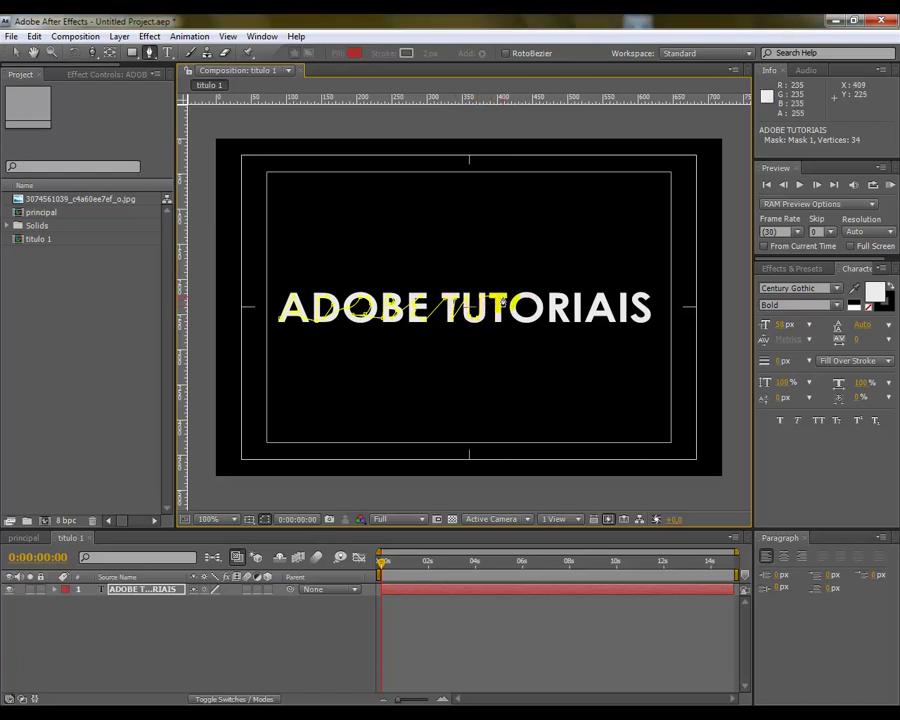
left_click(490, 311)
left_click(533, 291)
left_click(514, 318)
left_click(541, 313)
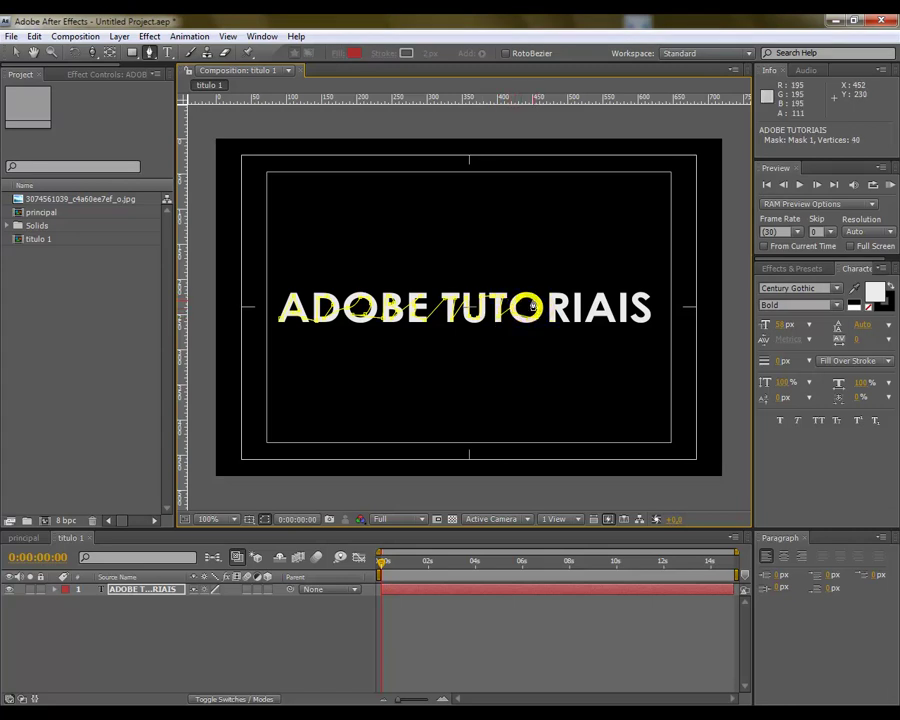
left_click(546, 300)
left_click(549, 318)
left_click(558, 310)
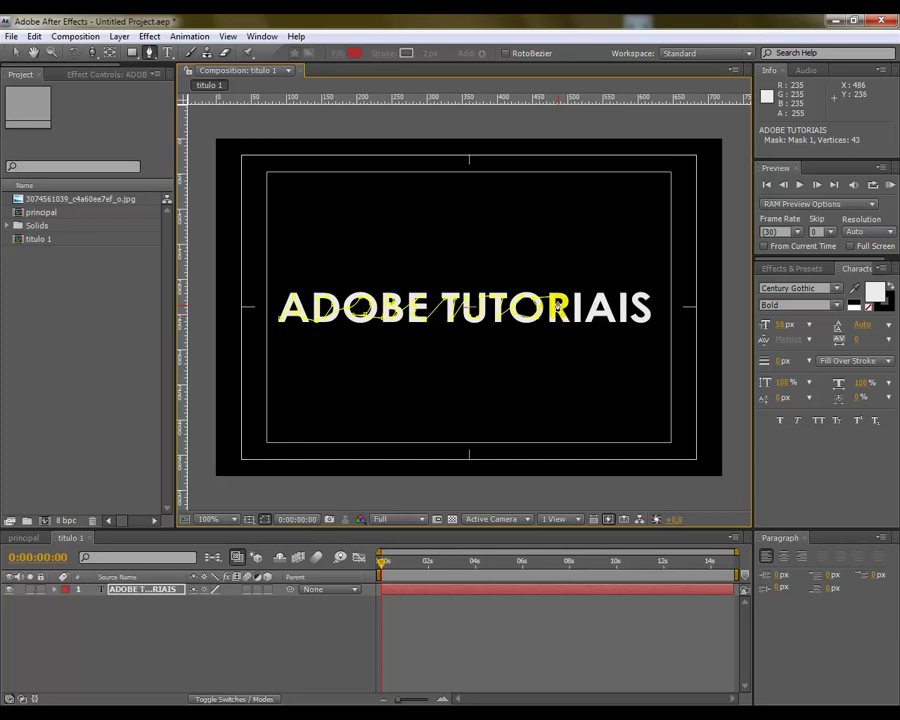
left_click(565, 310)
left_click(567, 301)
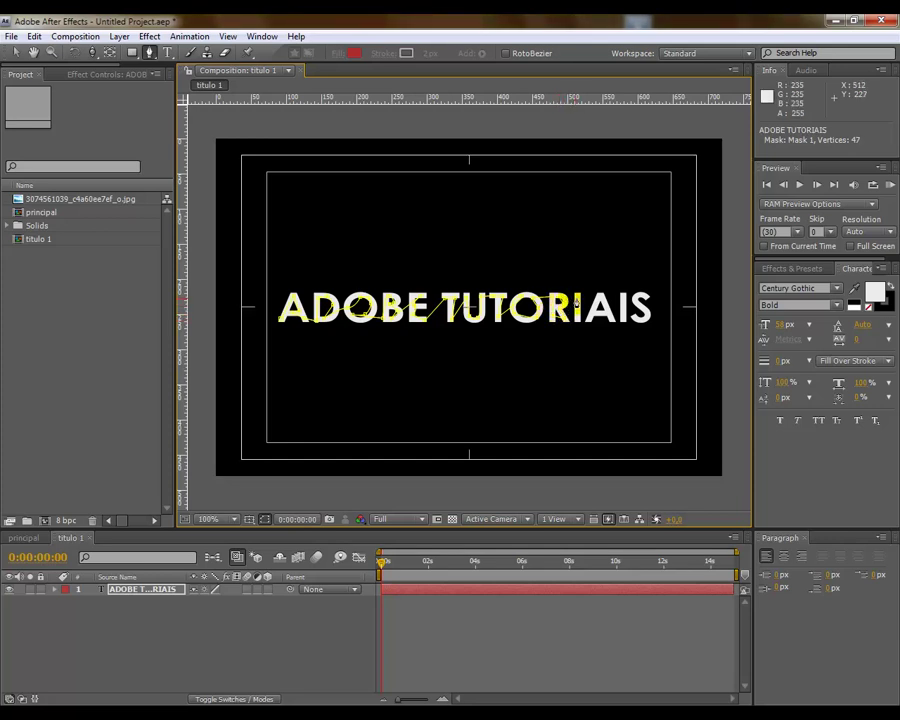
left_click(576, 314)
left_click(586, 320)
left_click(602, 303)
left_click(609, 321)
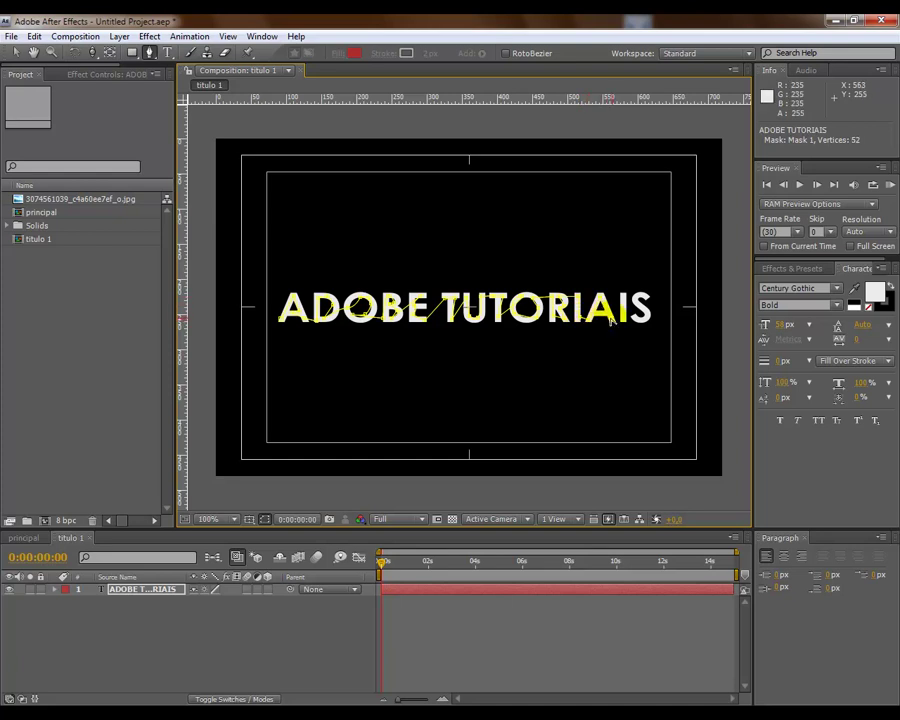
left_click(615, 318)
left_click(624, 305)
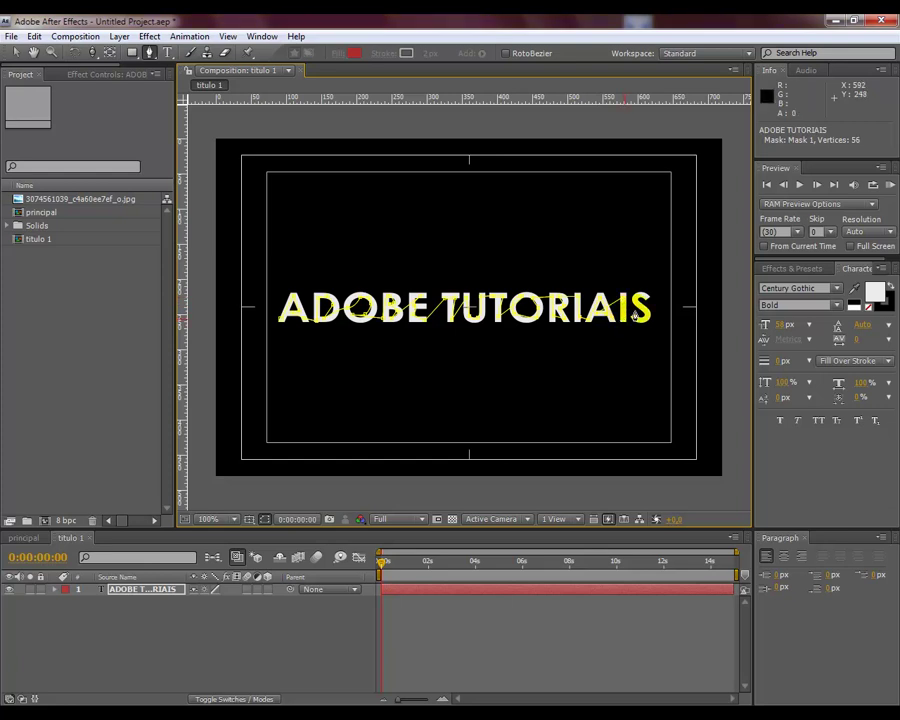
left_click(642, 306)
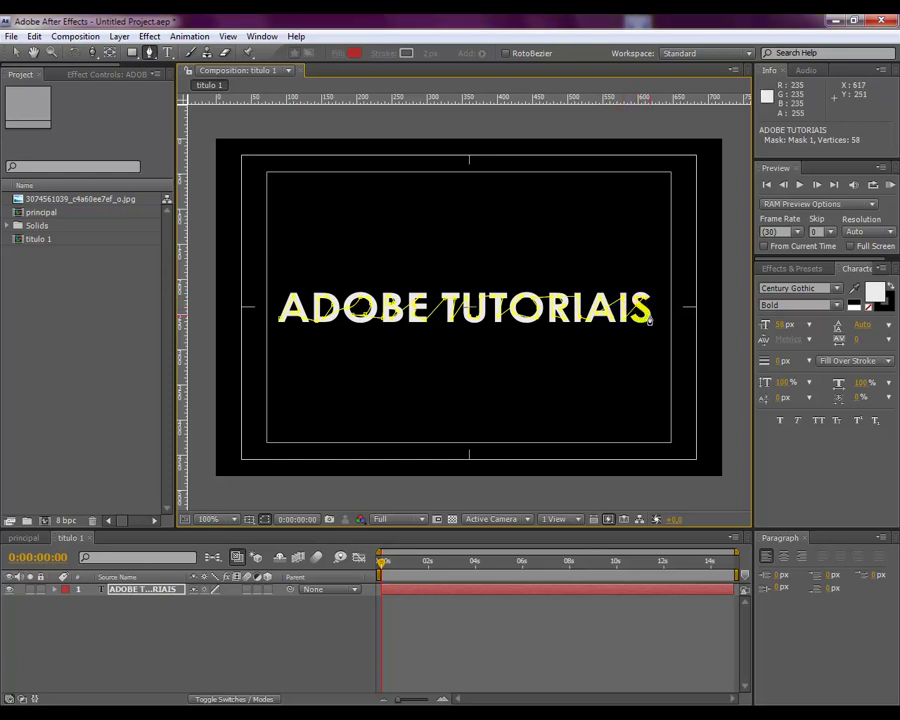
left_click(637, 319)
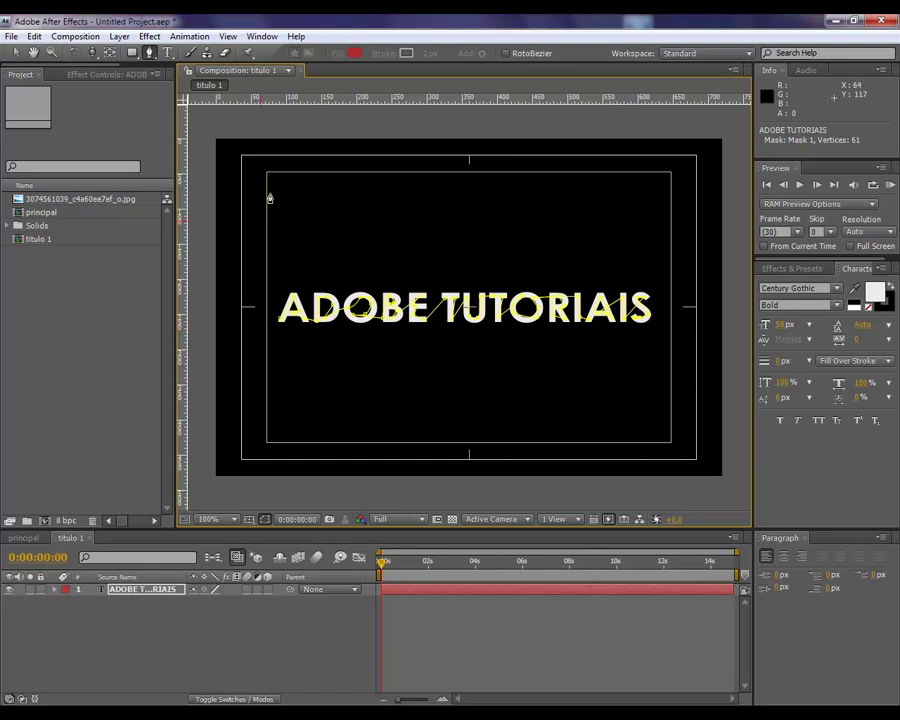
Step: Select the ADOBE TUTORIAIS text layer and apply Effect > Generate > Stroke to it
left_click(798, 270)
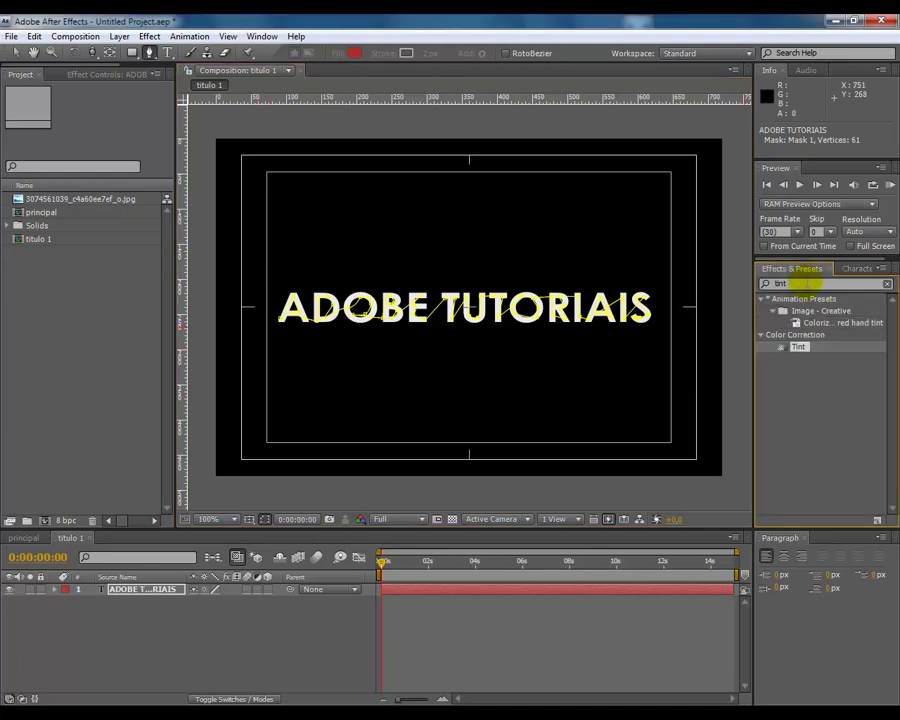
type("stroke")
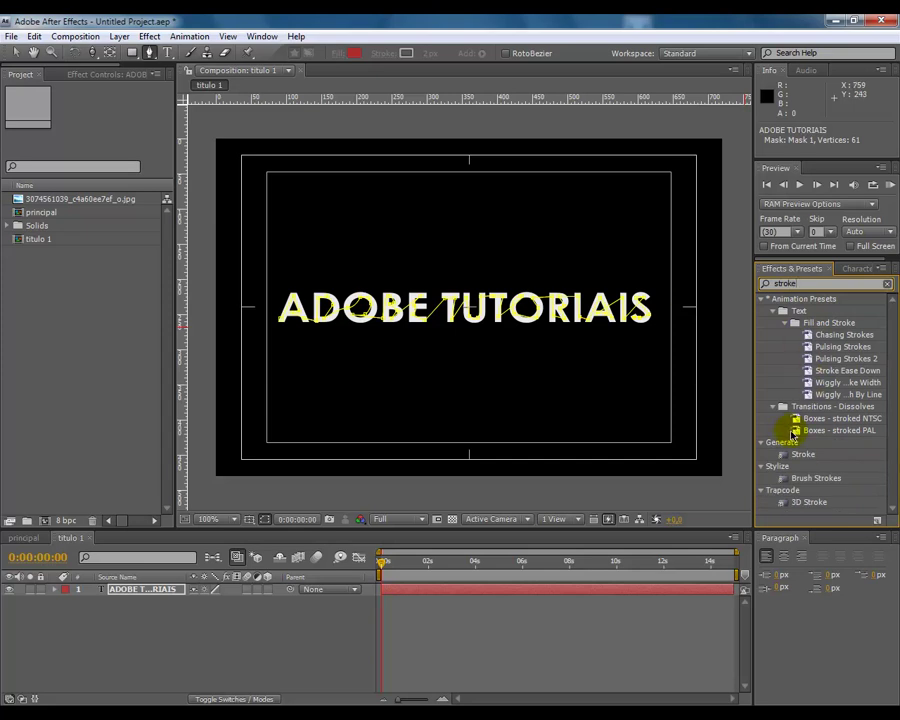
left_click(149, 36)
left_click(116, 602)
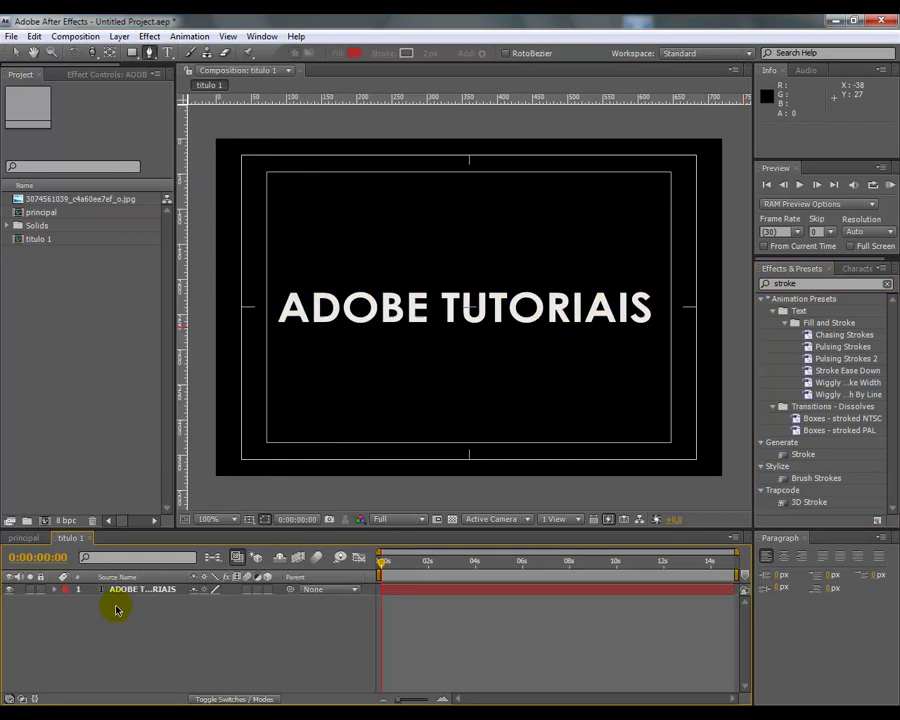
left_click(130, 589)
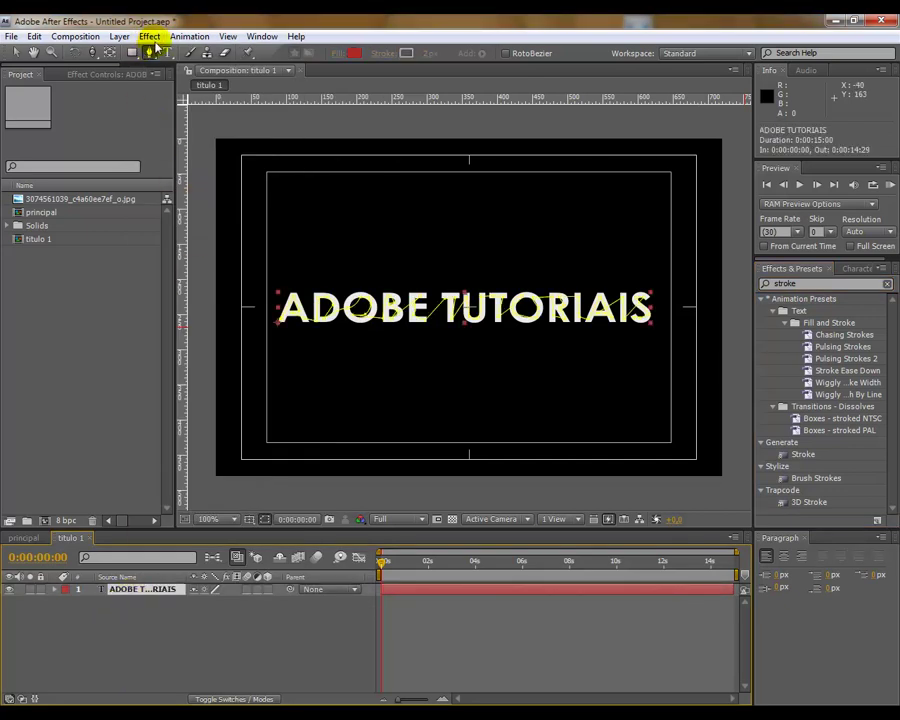
left_click(150, 36)
mouse_move(231, 366)
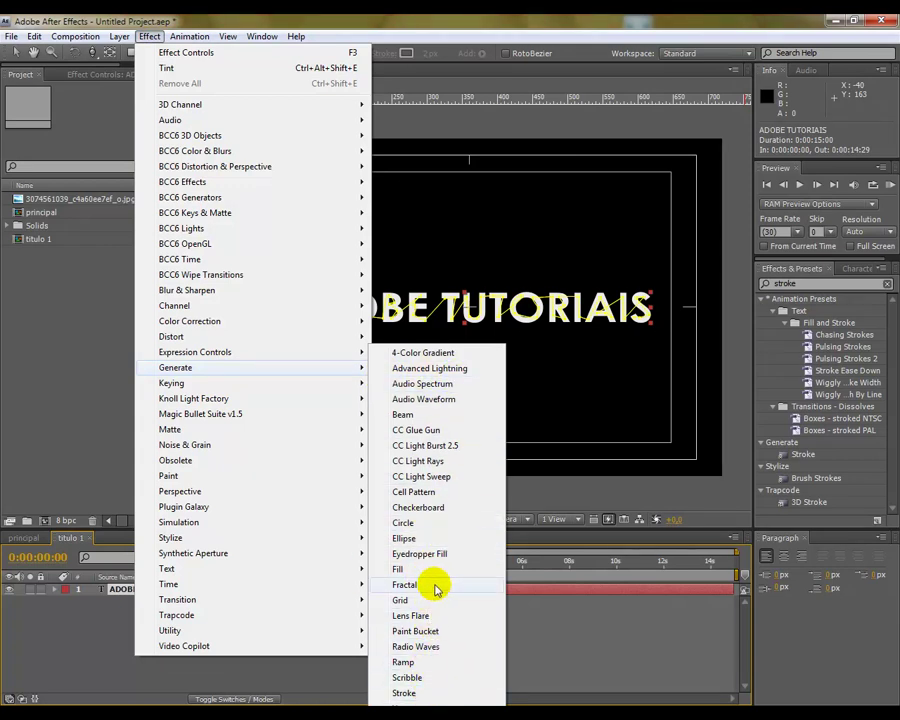
left_click(406, 693)
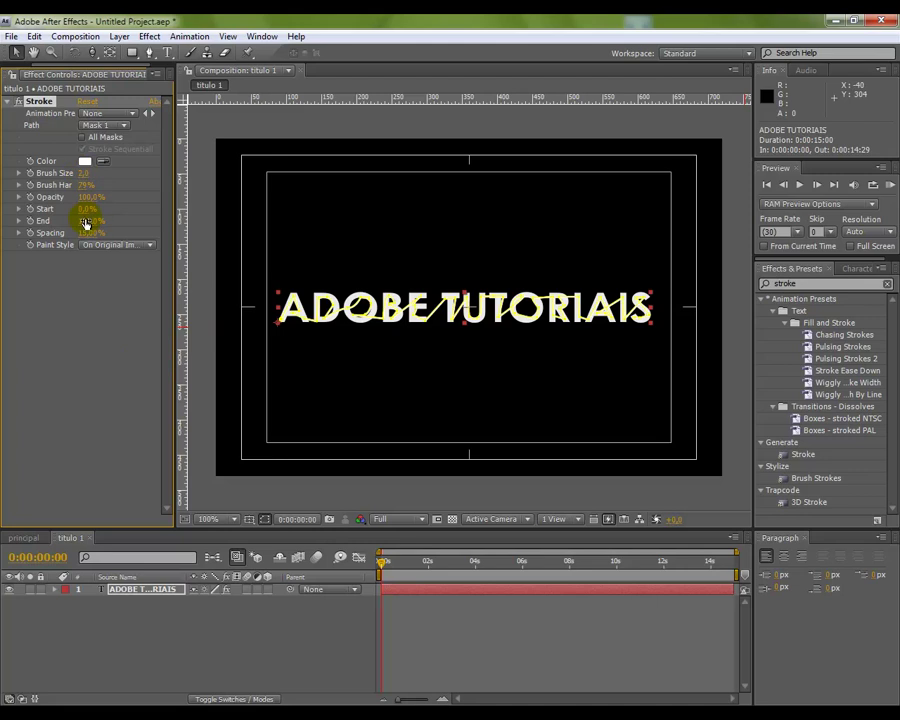
Step: Set the Stroke's End to 100% and its Paint Style to Reveal Original Image
left_click_drag(76, 221, 3, 222)
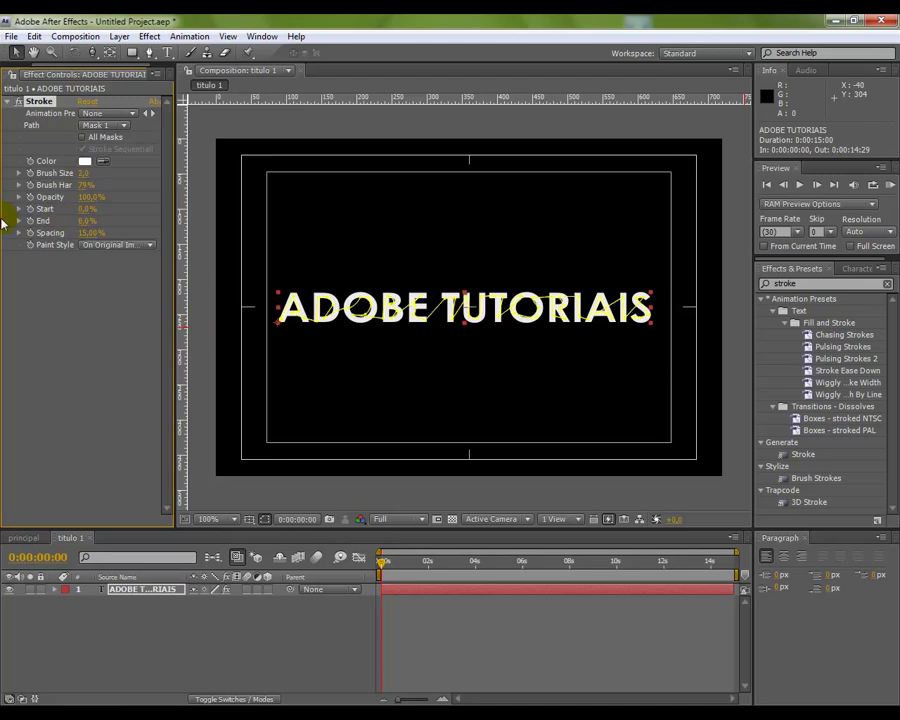
left_click(87, 221)
type("100")
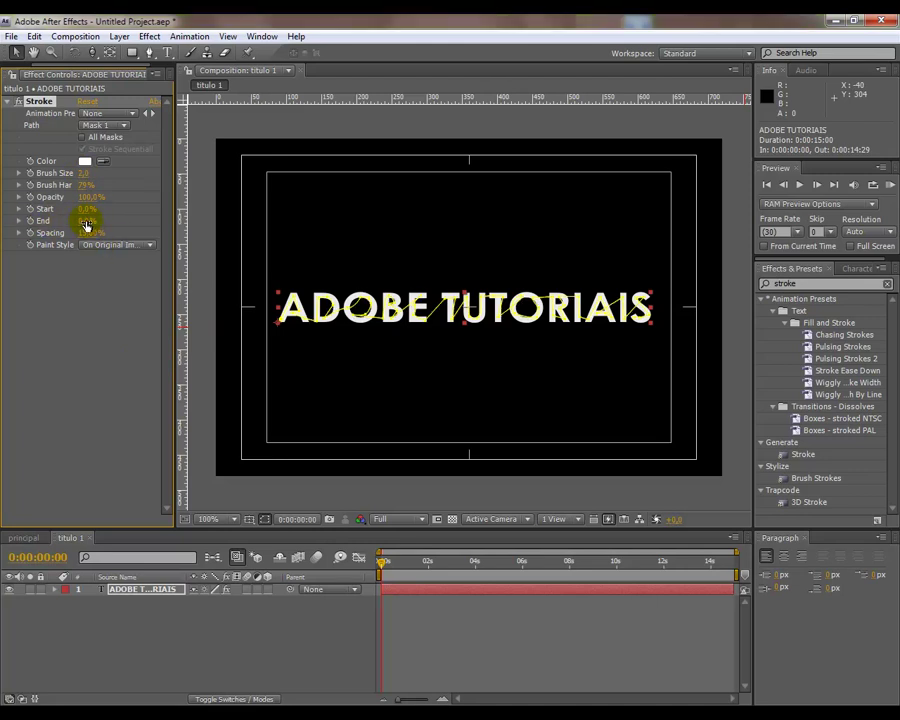
key("Return")
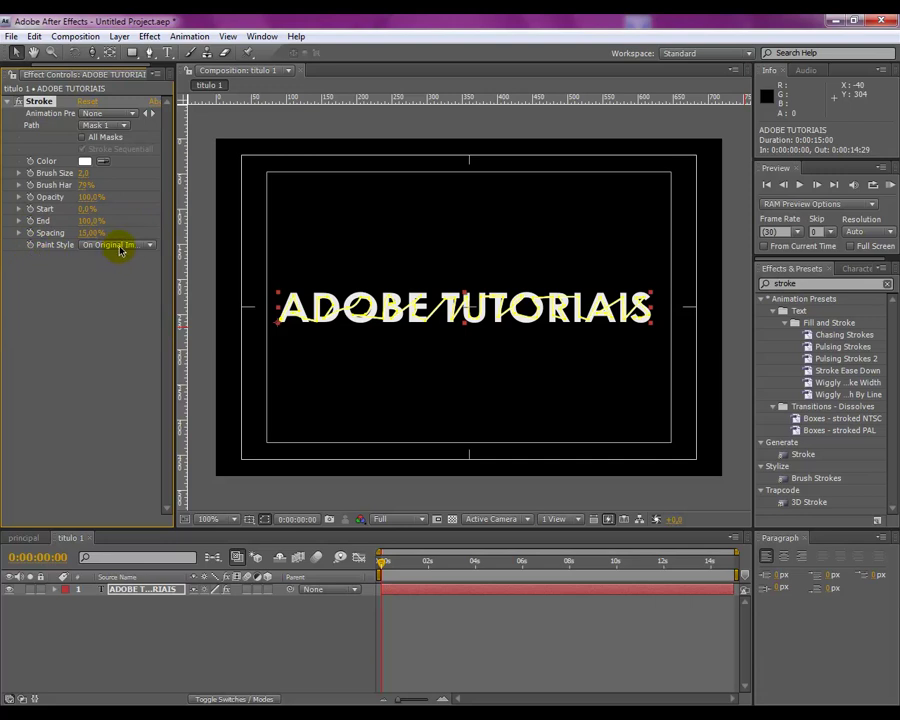
left_click(119, 246)
left_click(126, 281)
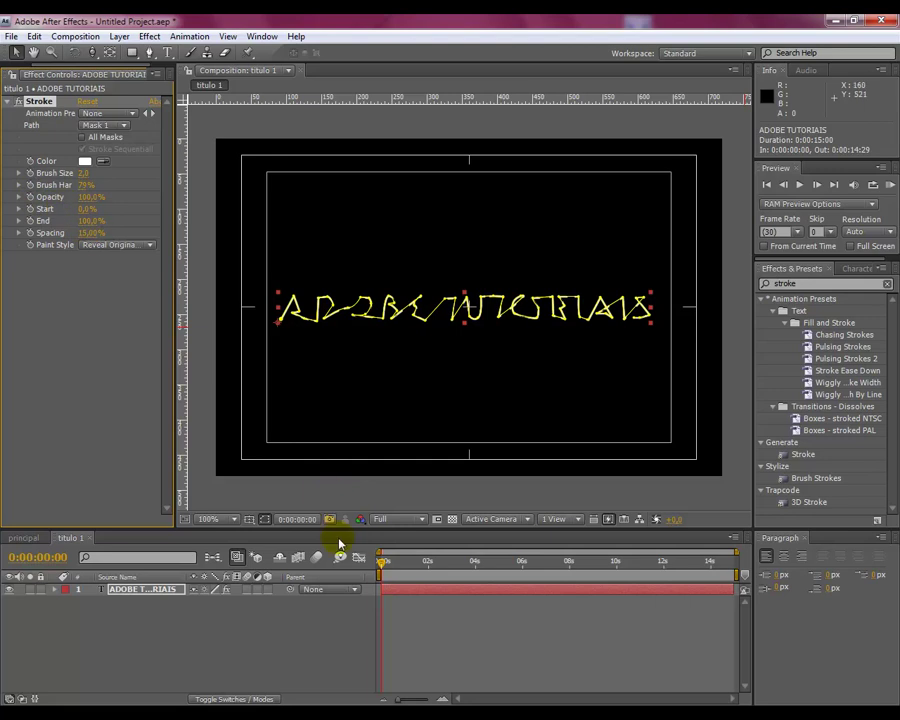
left_click(378, 566)
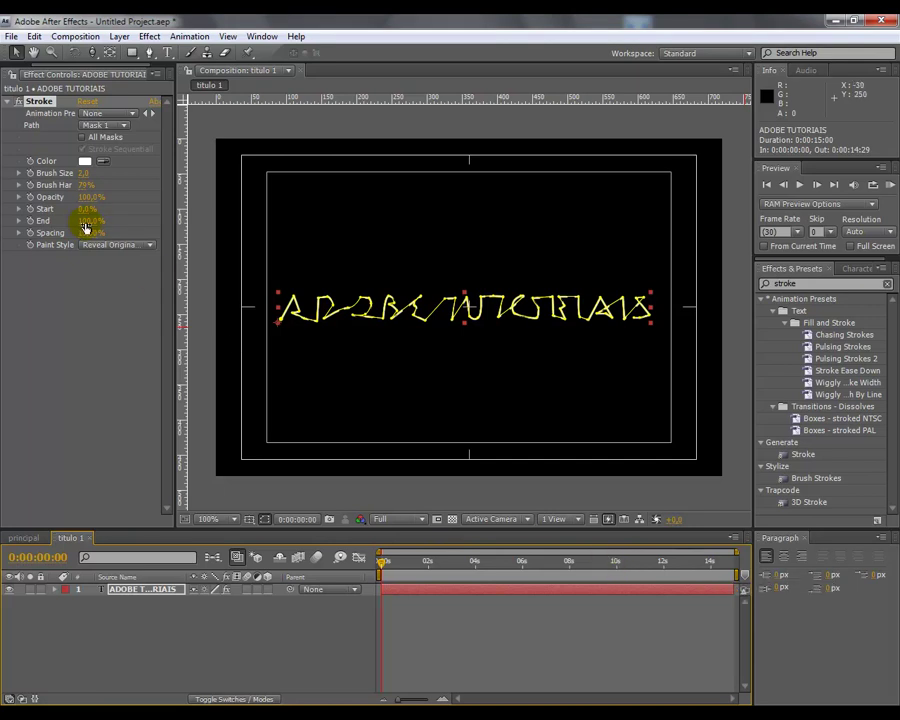
Step: Keyframe Brush Size from 1 and End from 0% at the start, then thicken the brush later
left_click(26, 222)
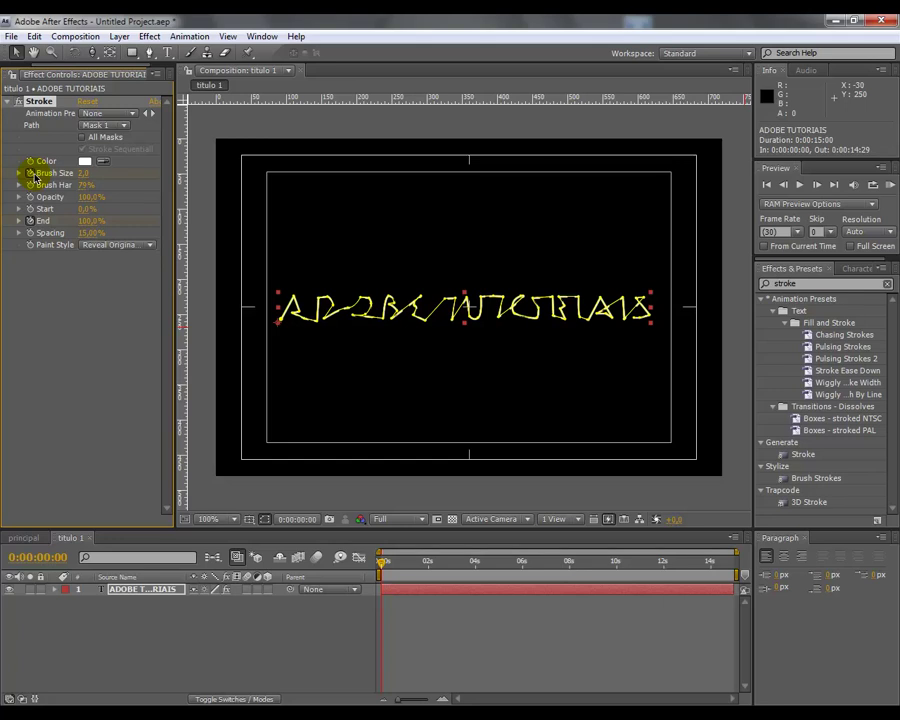
left_click(82, 173)
type("1")
key("Return")
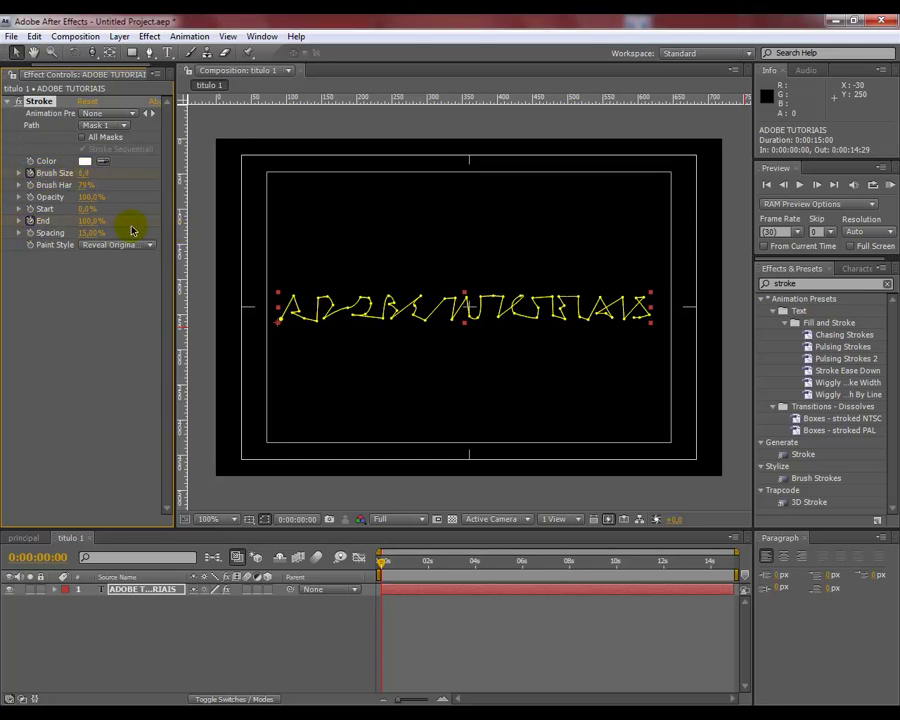
mouse_move(88, 224)
left_mouse_down()
mouse_move(3, 236)
mouse_move(3, 300)
left_mouse_up()
left_click(389, 563)
left_click_drag(389, 563, 413, 569)
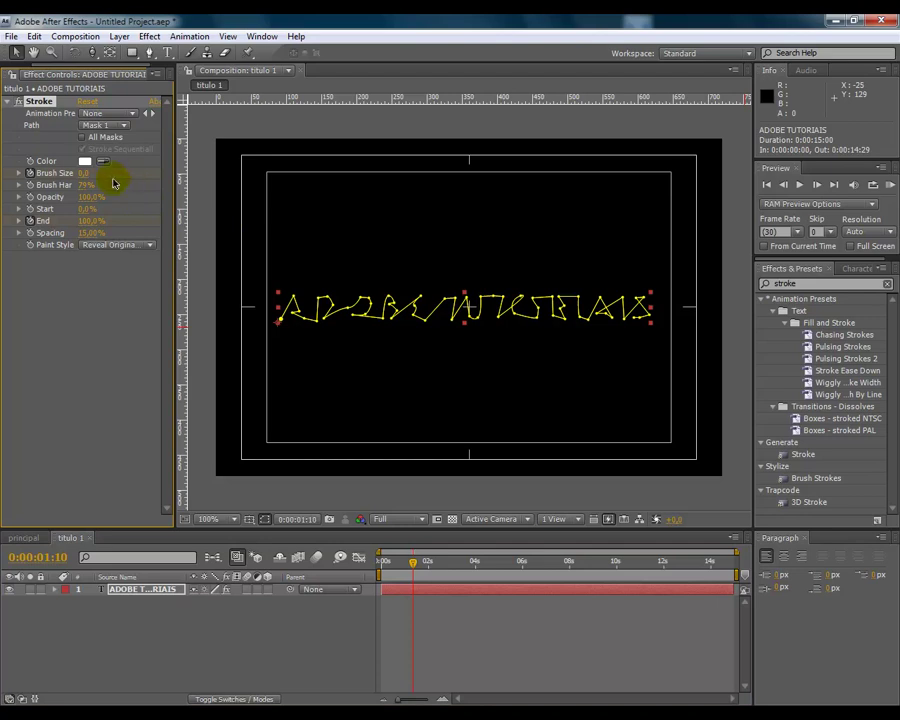
left_click_drag(86, 173, 201, 165)
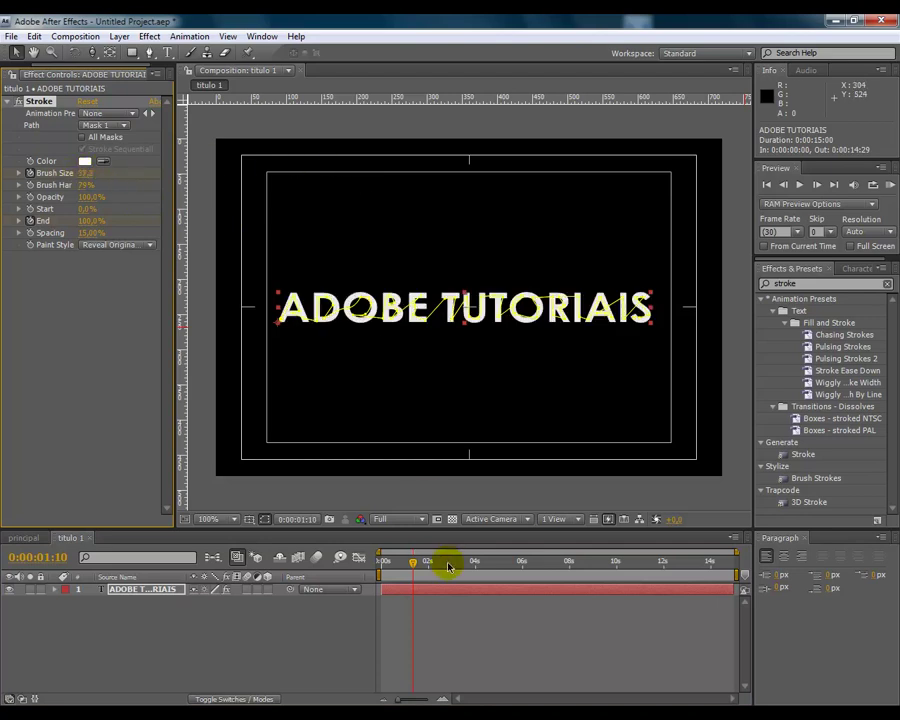
Step: Preview the write-on animation from the start and park where the title is fully revealed
left_click_drag(412, 562, 379, 556)
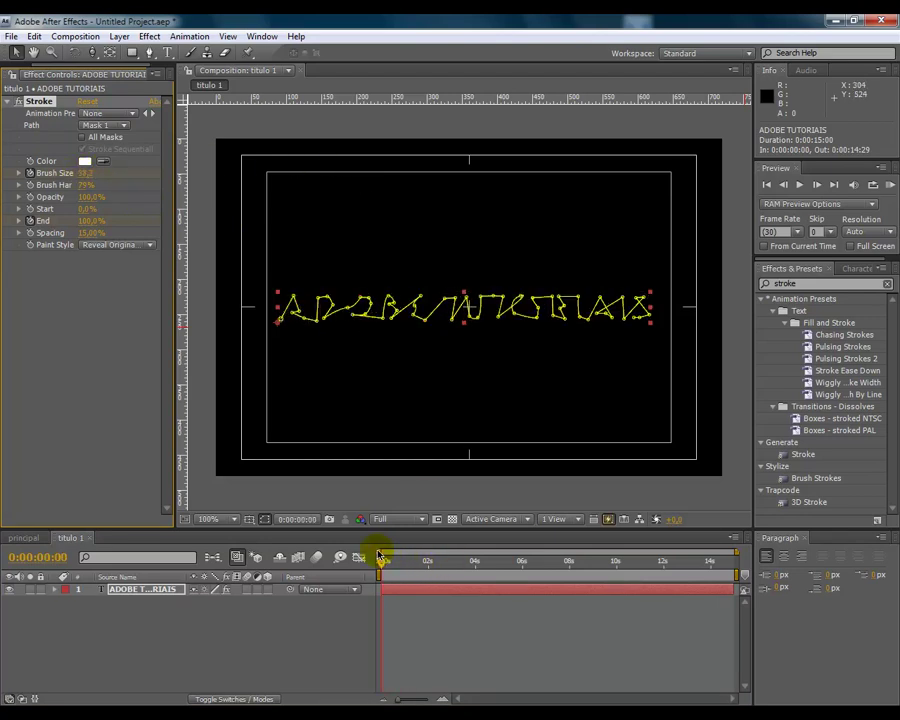
key("space")
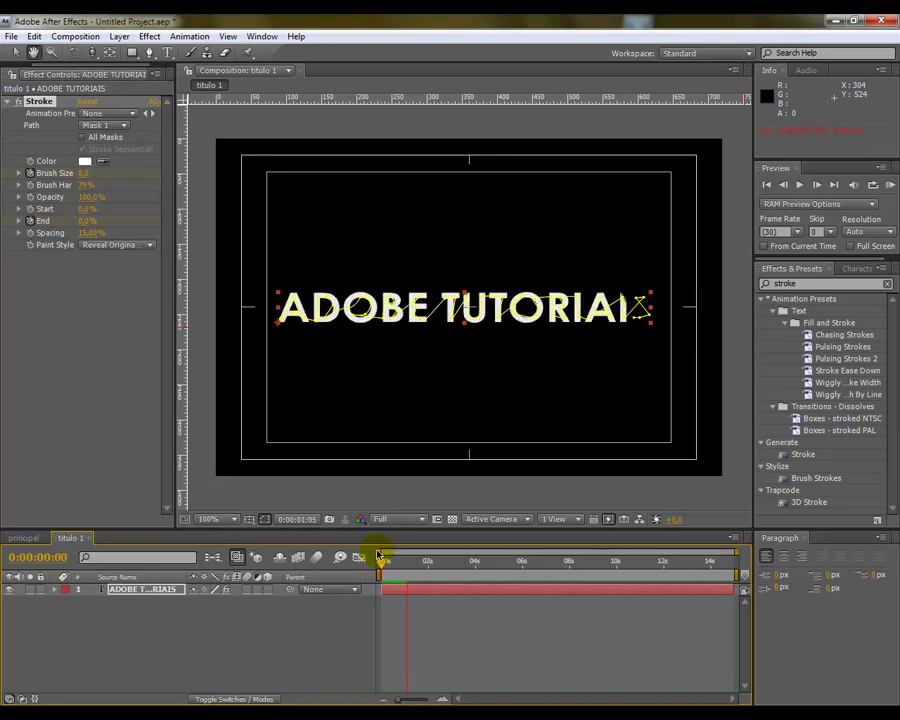
key("space")
left_click_drag(406, 562, 378, 563)
key("space")
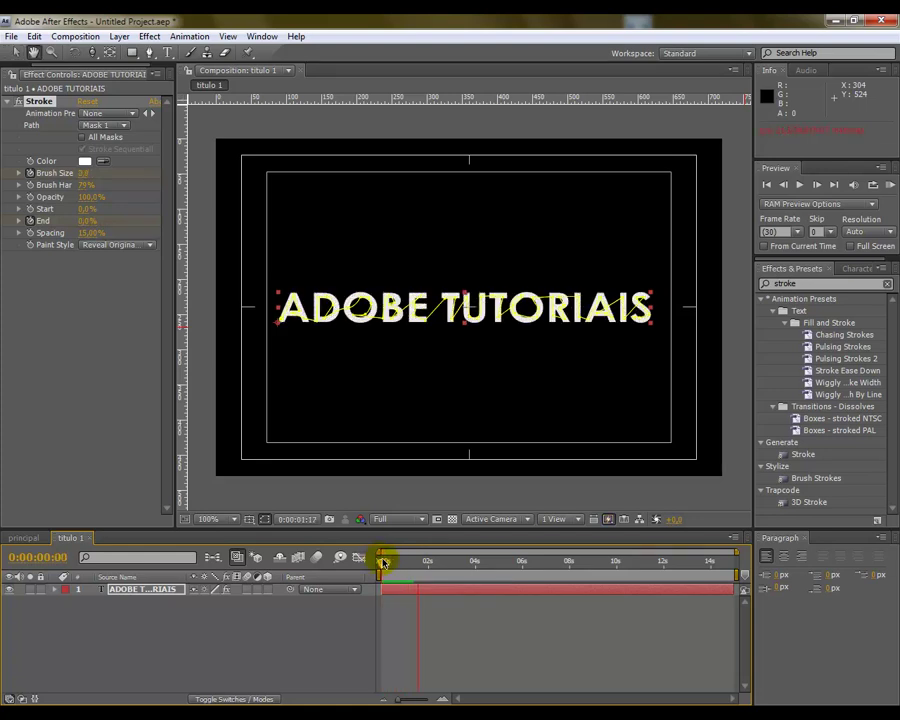
left_click_drag(379, 563, 422, 588)
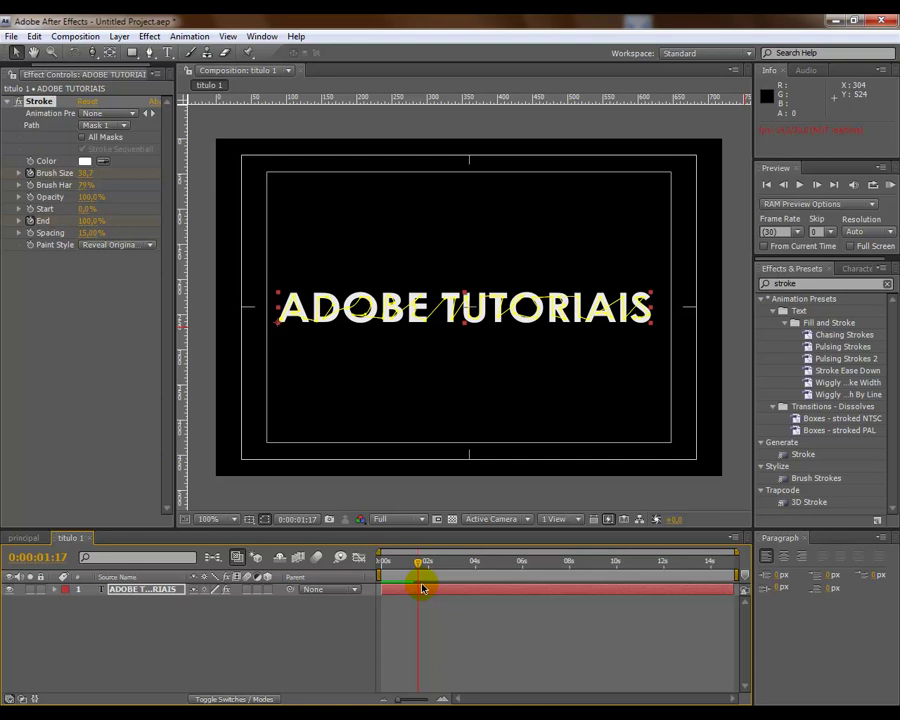
Step: Back in titulo 1, try a red Stroke Color but cancel to keep it white
left_click(23, 538)
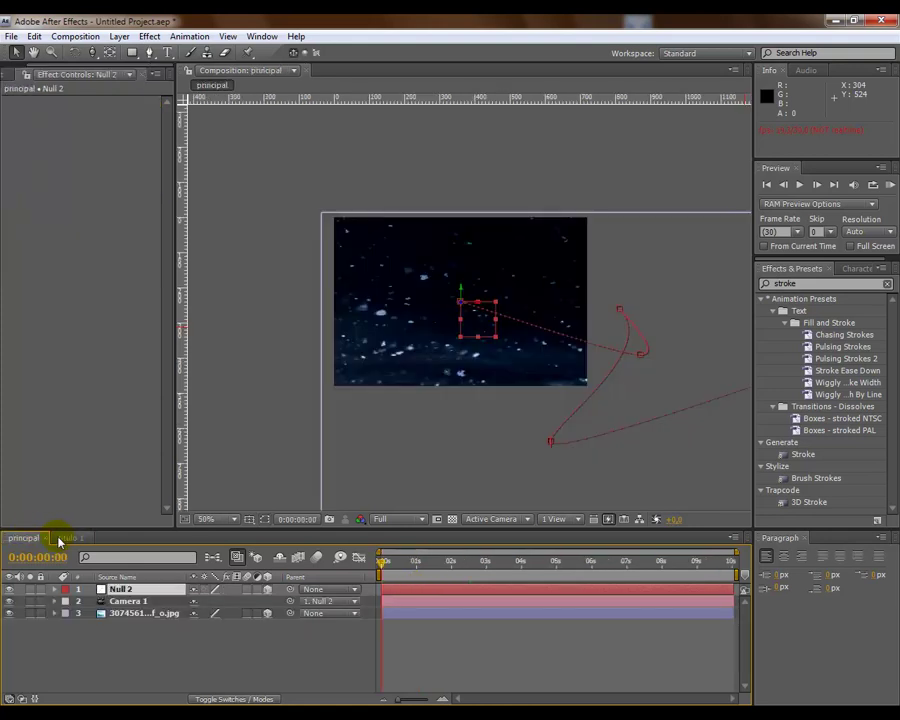
left_click(69, 539)
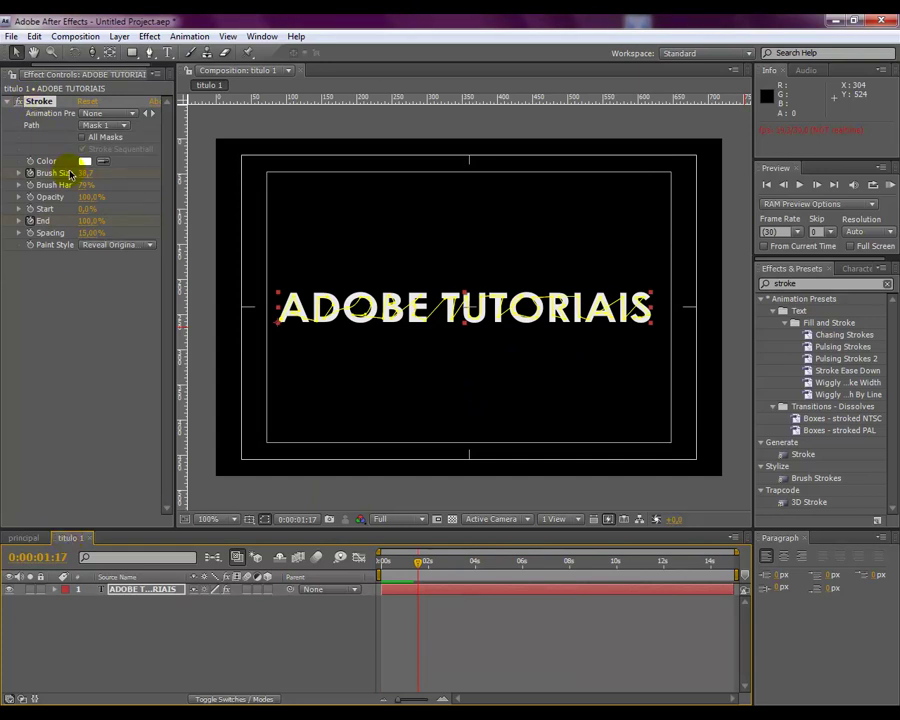
left_click(84, 162)
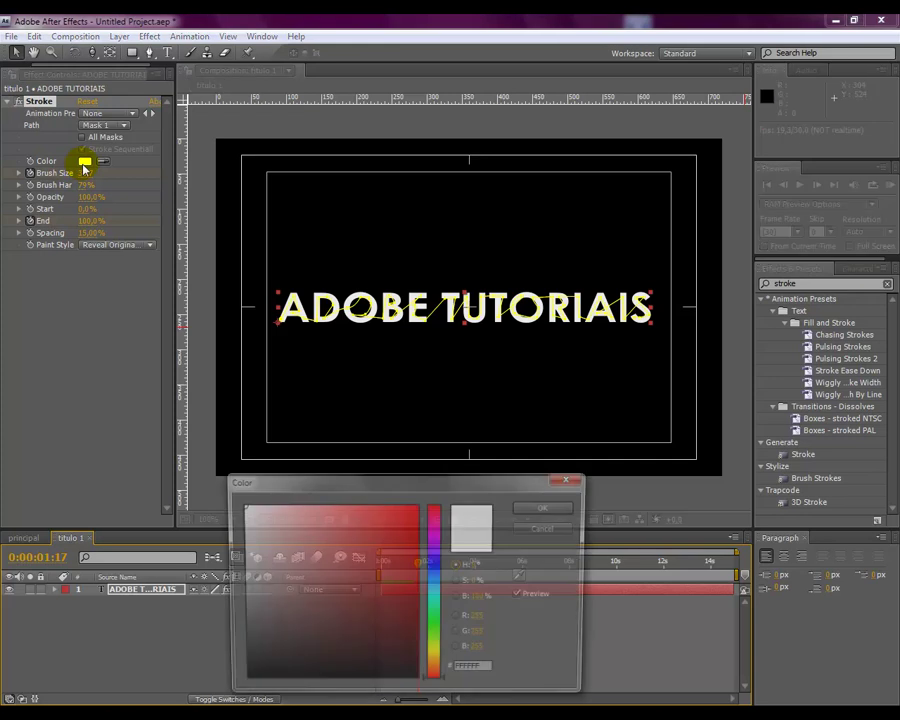
left_click(407, 521)
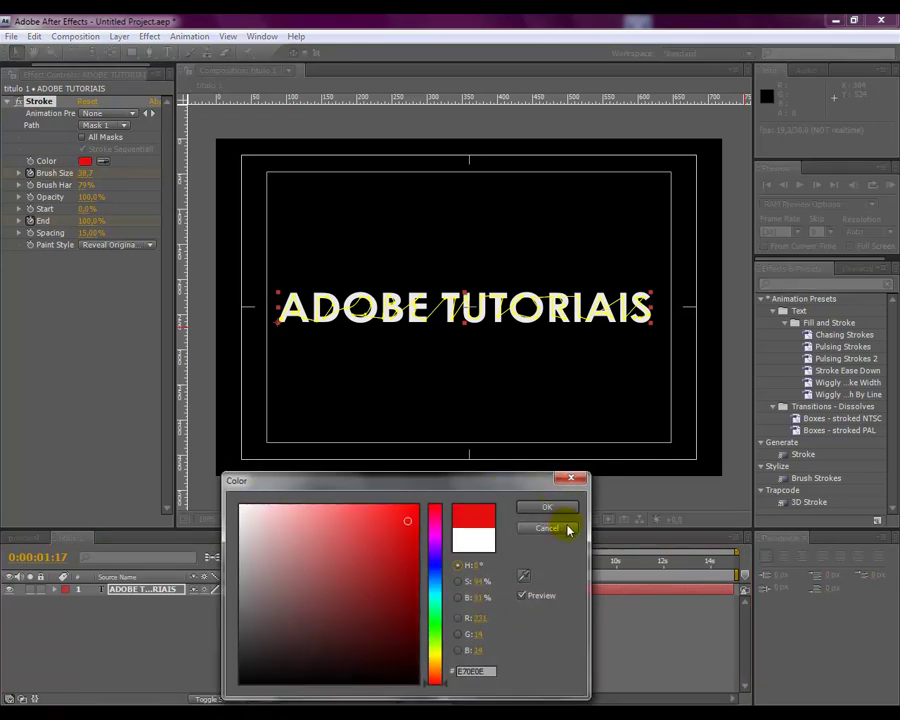
left_click(566, 528)
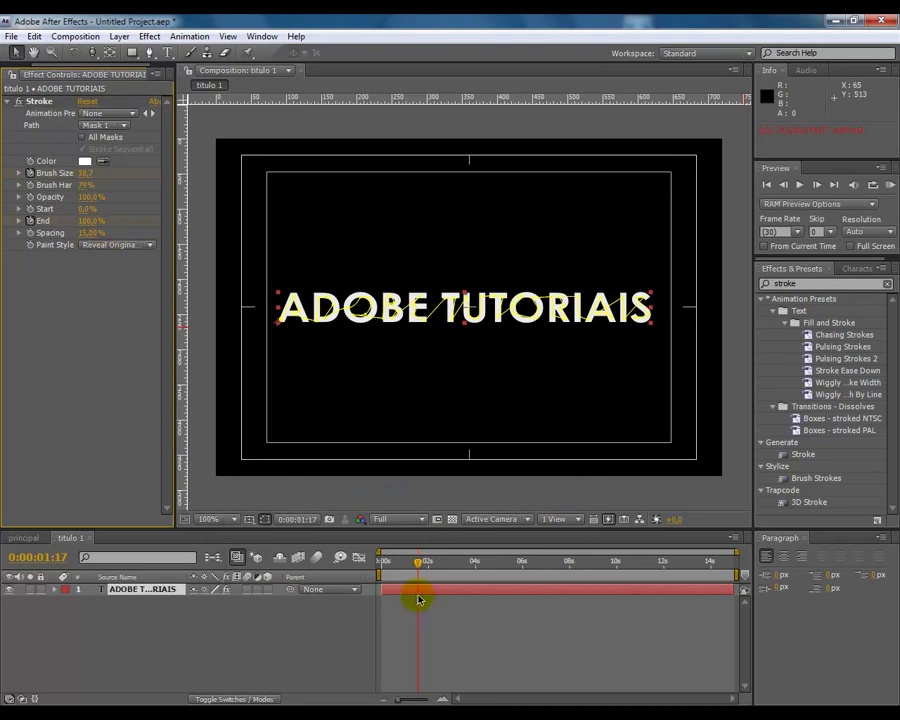
Step: Rewind to the start and preview the title writing on
left_click(379, 566)
mouse_move(376, 572)
left_mouse_down()
mouse_move(417, 563)
mouse_move(379, 563)
left_mouse_up()
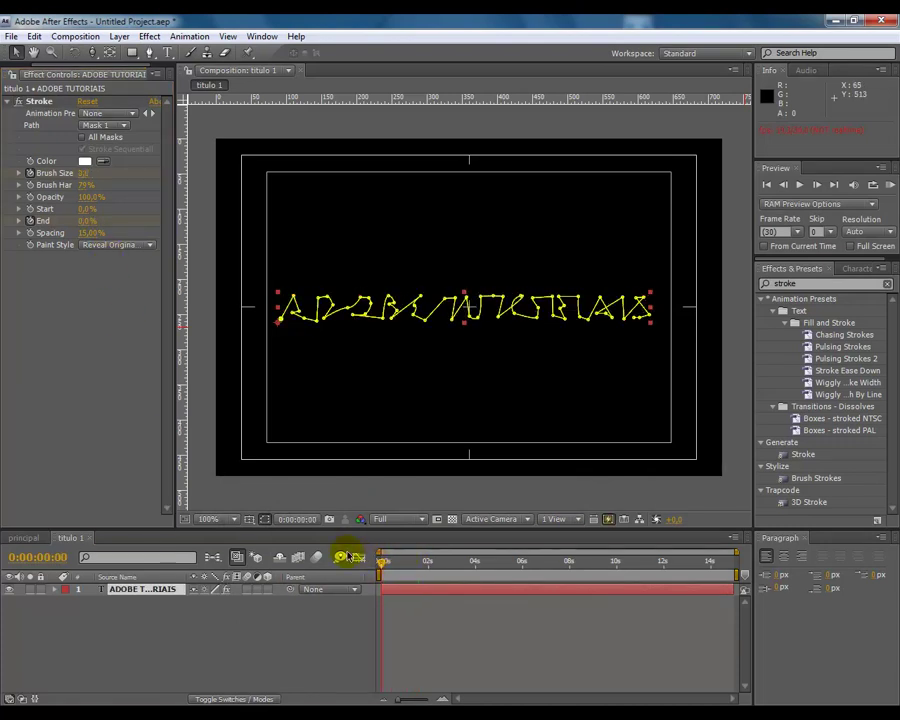
key("space")
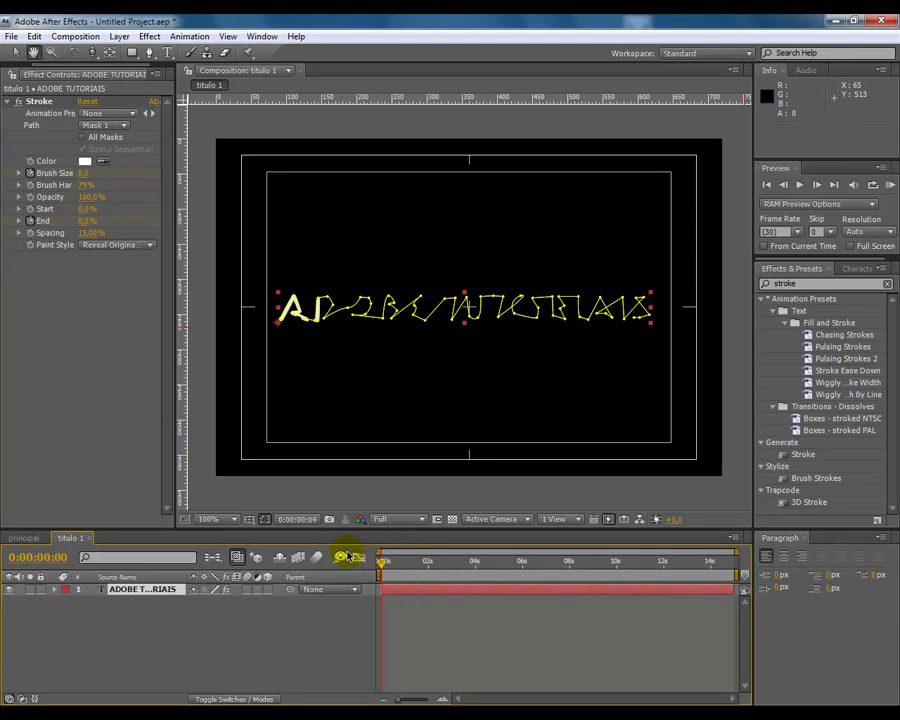